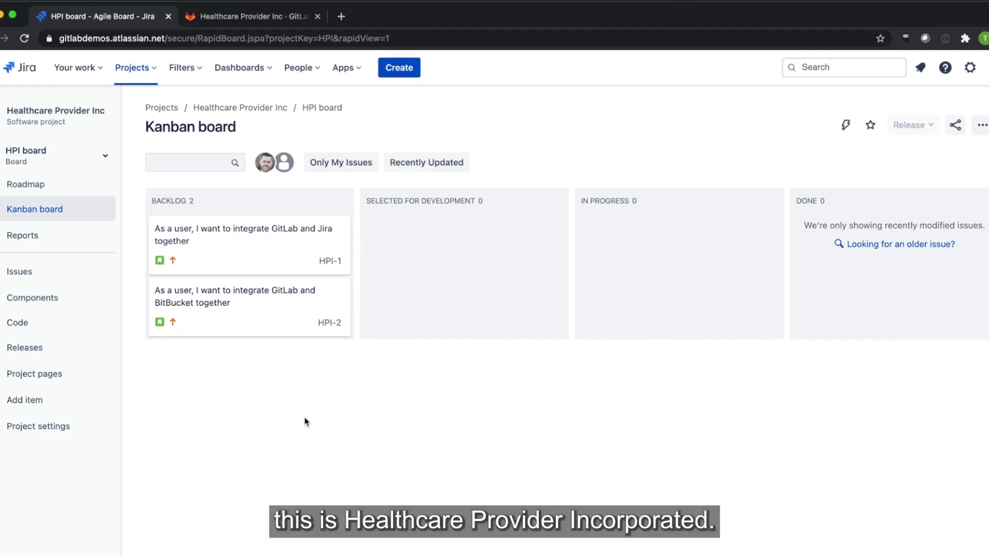
Glance at the Healthcare Provider Inc group in GitLab, then return to the HPI Kanban board.
{"action": "left_click", "coordinate": [250, 17]}
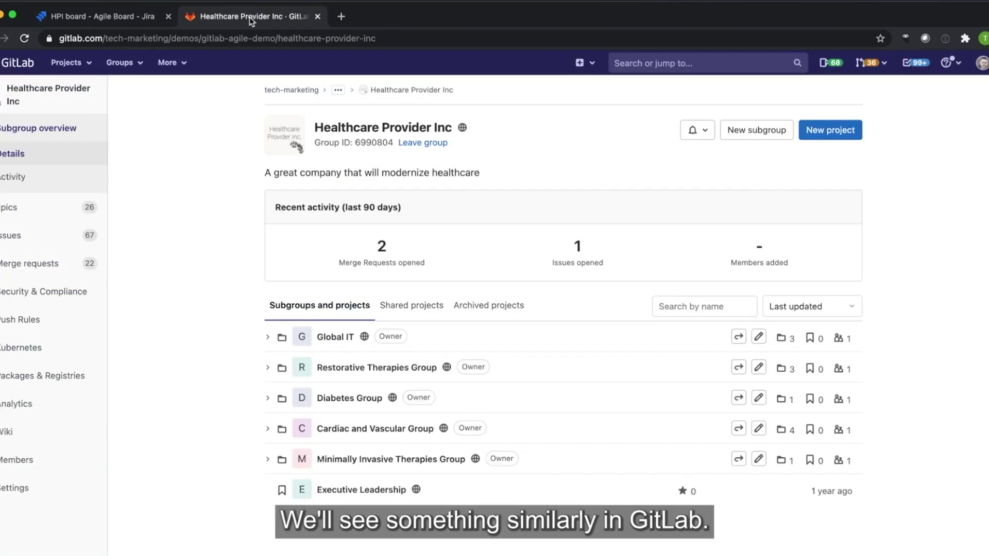
{"action": "left_click", "coordinate": [100, 19]}
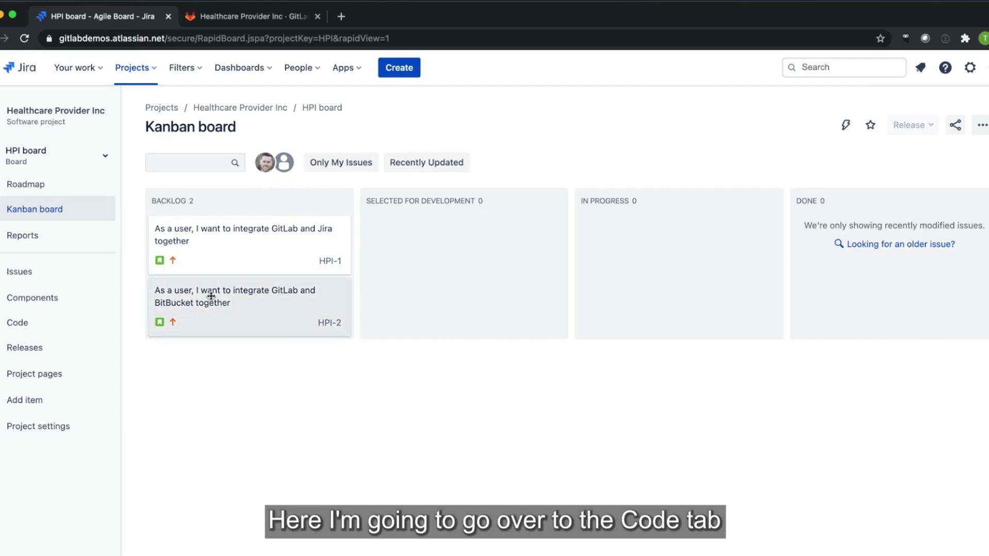
Confirm 'Enable code navigation link' is on in the project's Code settings, then return to the board.
{"action": "left_click", "coordinate": [39, 324]}
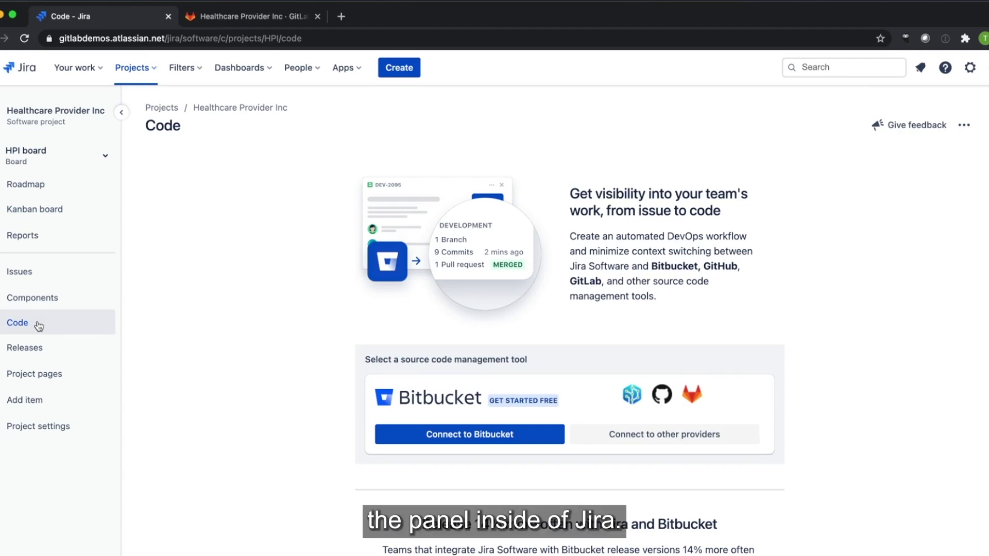
{"action": "left_click", "coordinate": [36, 426]}
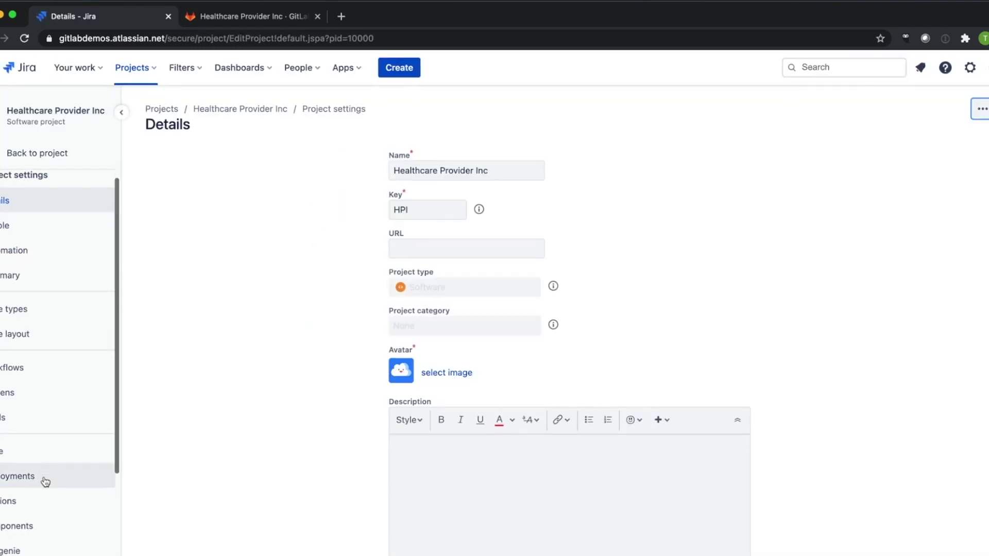
{"action": "scroll", "coordinate": [41, 479], "scroll_direction": "down", "scroll_amount": 3}
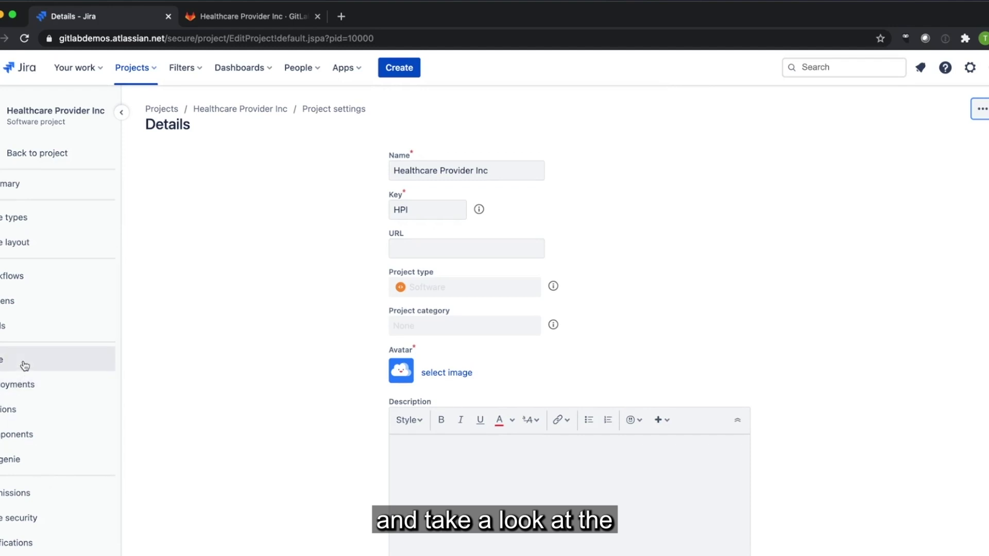
{"action": "left_click", "coordinate": [23, 366]}
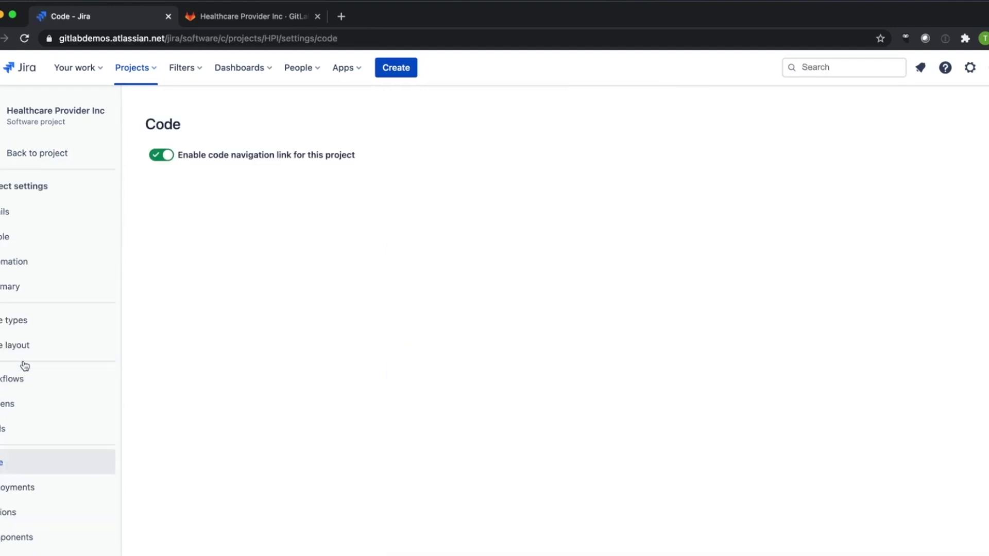
{"action": "left_click", "coordinate": [11, 153]}
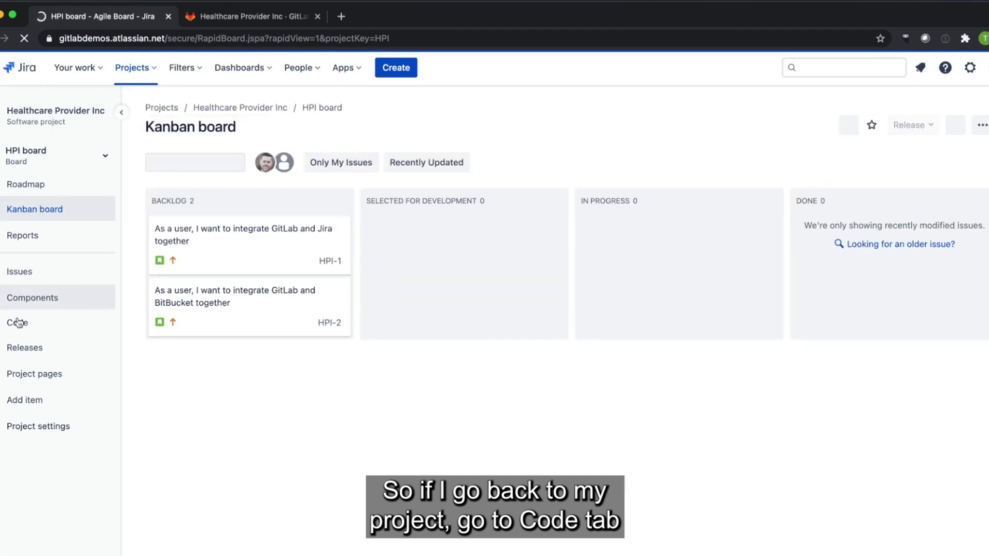
Show the Marketplace integrations on the Code page via other providers, including GitLab.com for Jira Cloud.
{"action": "left_click", "coordinate": [18, 323]}
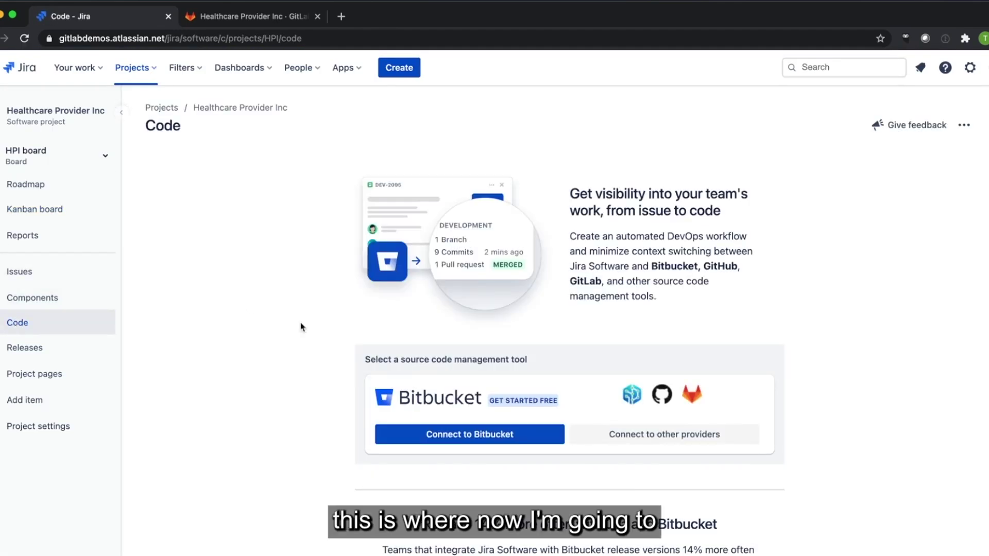
{"action": "scroll", "coordinate": [312, 316], "scroll_direction": "down", "scroll_amount": 1}
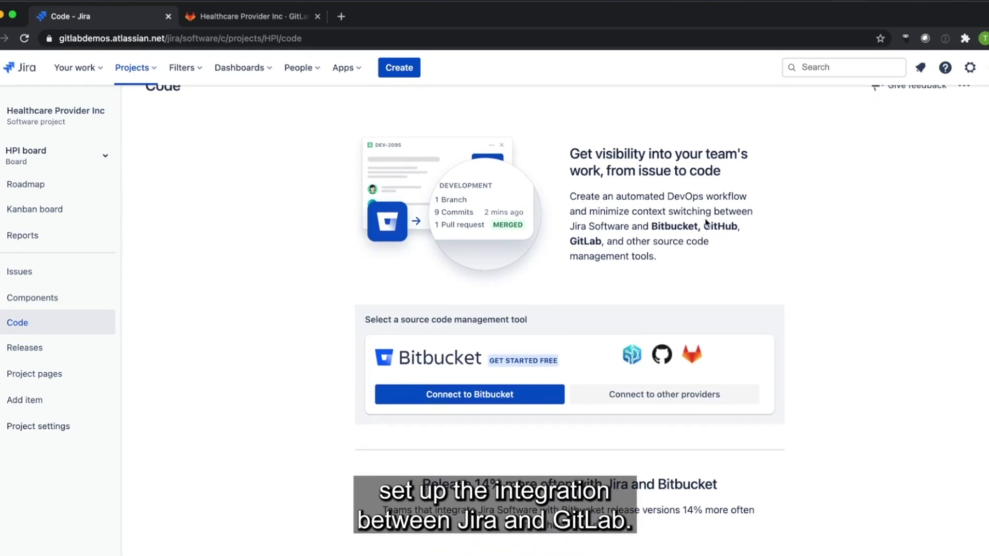
{"action": "scroll", "coordinate": [696, 223], "scroll_direction": "up", "scroll_amount": 1}
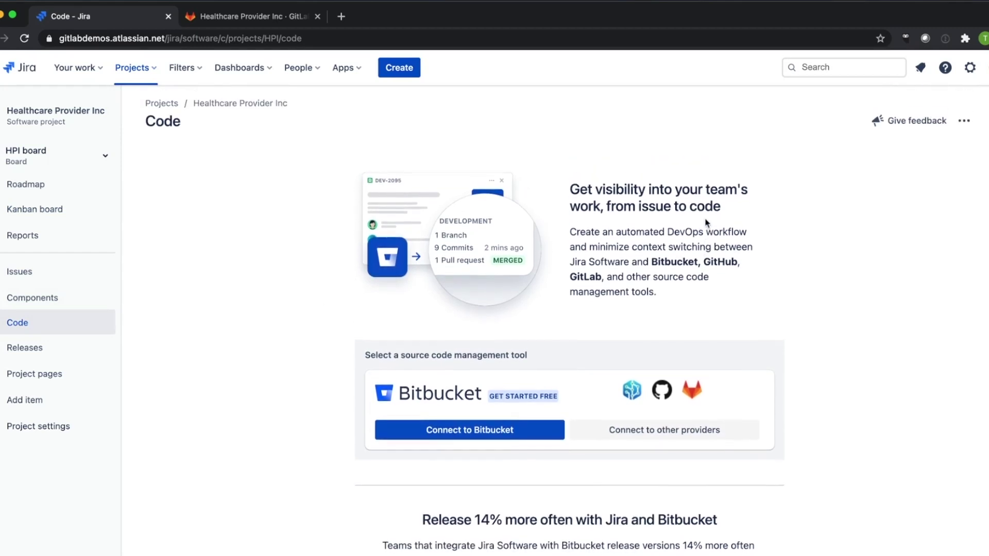
{"action": "left_click", "coordinate": [689, 440]}
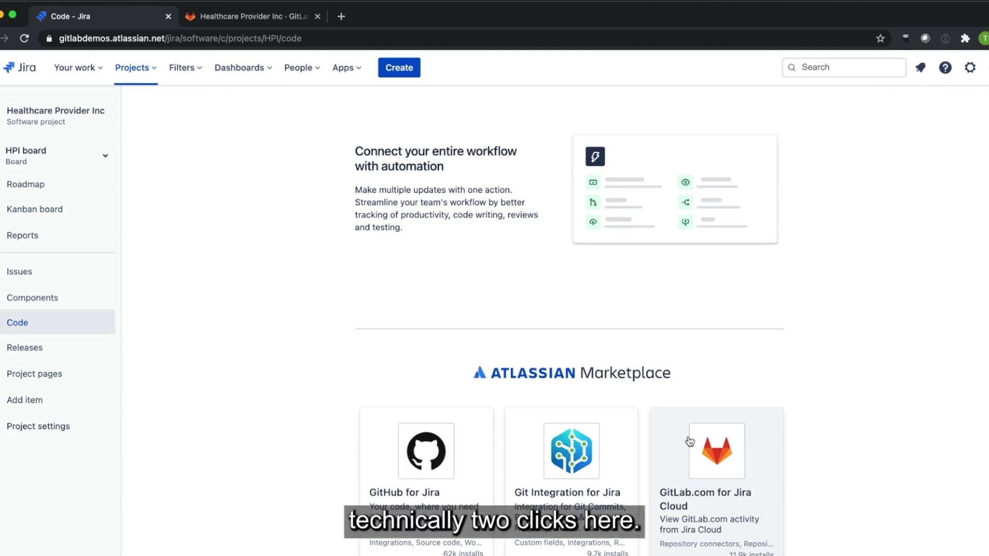
Add the GitLab.com for Jira Cloud app and open its GitLab for Jira Configuration page.
{"action": "left_click", "coordinate": [690, 441]}
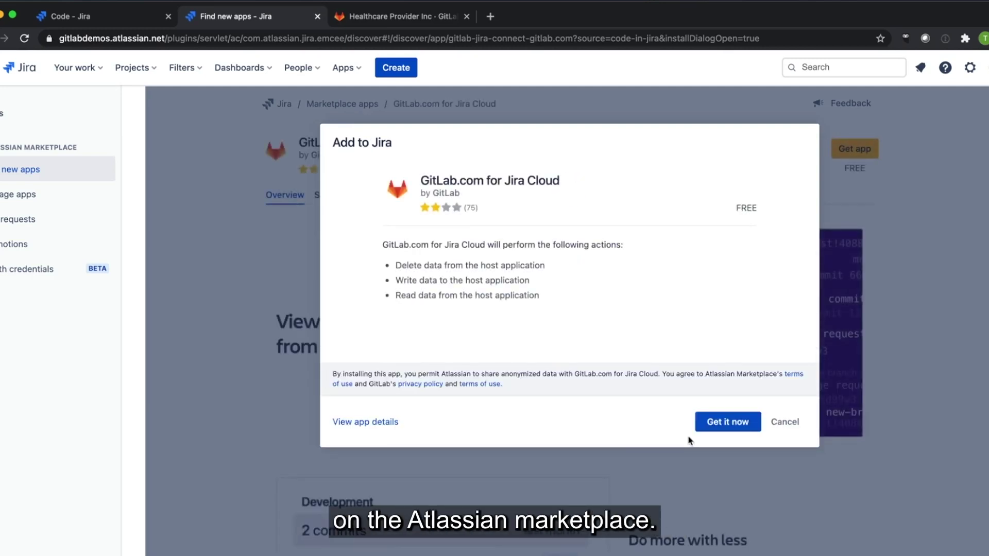
{"action": "left_click", "coordinate": [714, 425]}
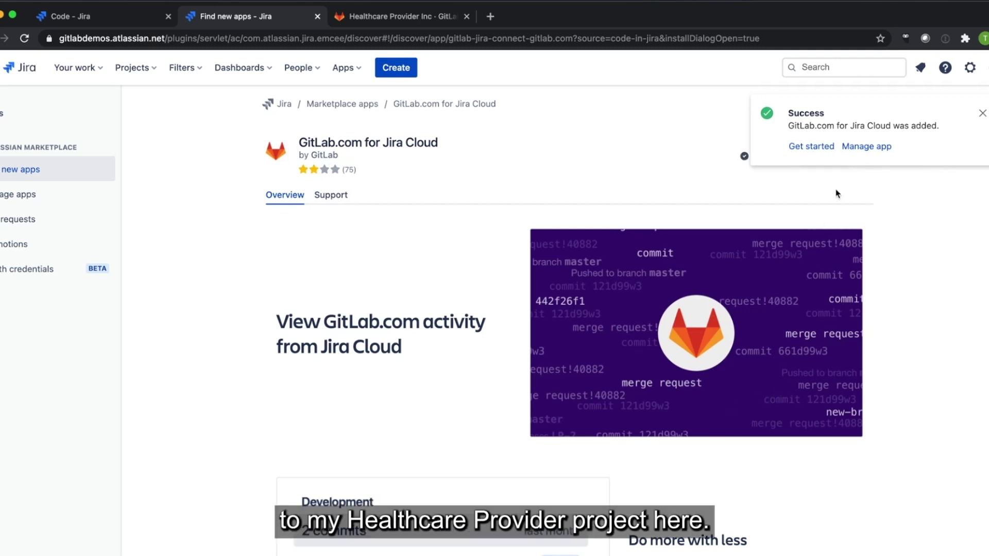
{"action": "left_click", "coordinate": [820, 148]}
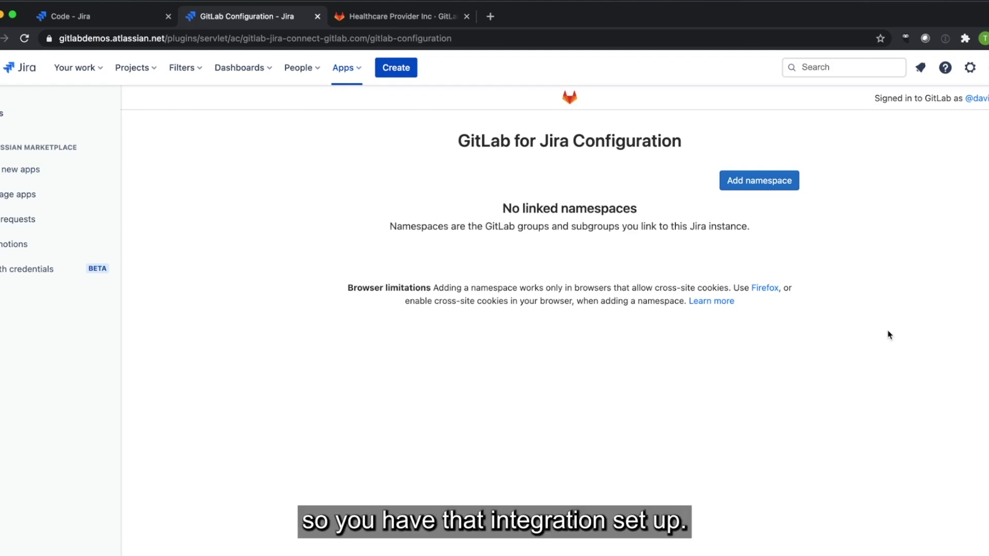
Open the Link namespaces list via Add namespace, then switch to the Healthcare Provider Inc GitLab page.
{"action": "left_click", "coordinate": [772, 184]}
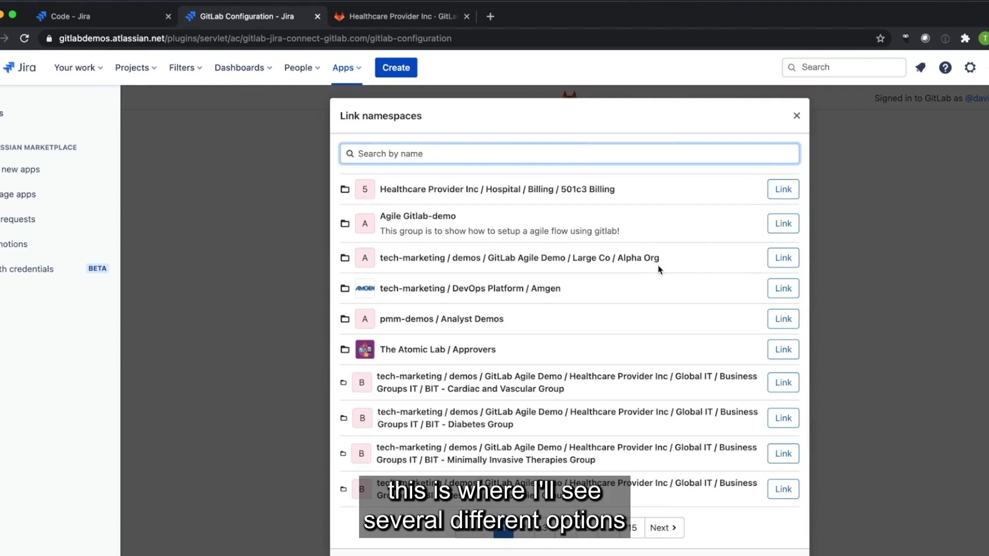
{"action": "left_click", "coordinate": [403, 20]}
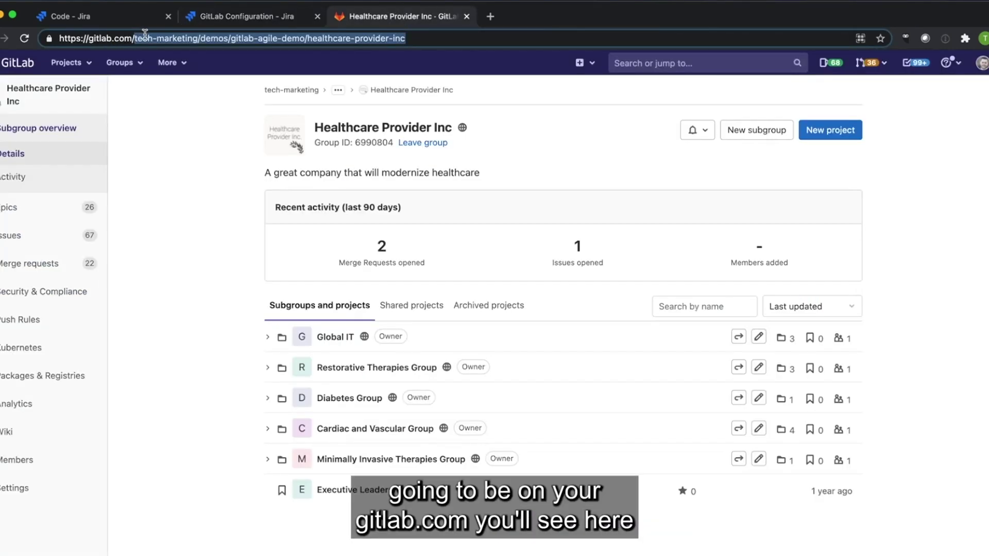
Check the Healthcare Provider Inc group path and its tech-marketing parent groups, then return to Link namespaces.
{"action": "left_click_drag", "start_coordinate": [135, 41], "coordinate": [407, 34]}
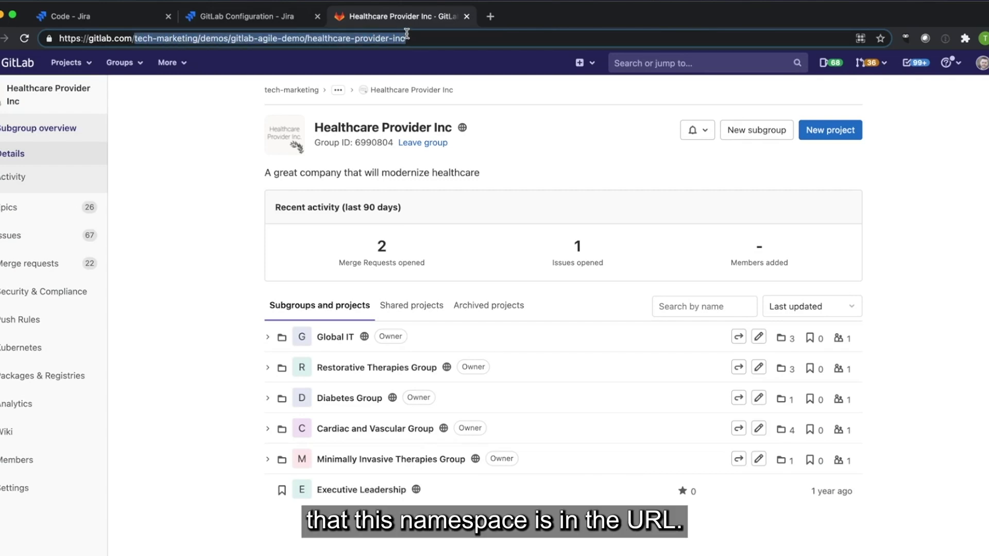
{"action": "left_click", "coordinate": [296, 91]}
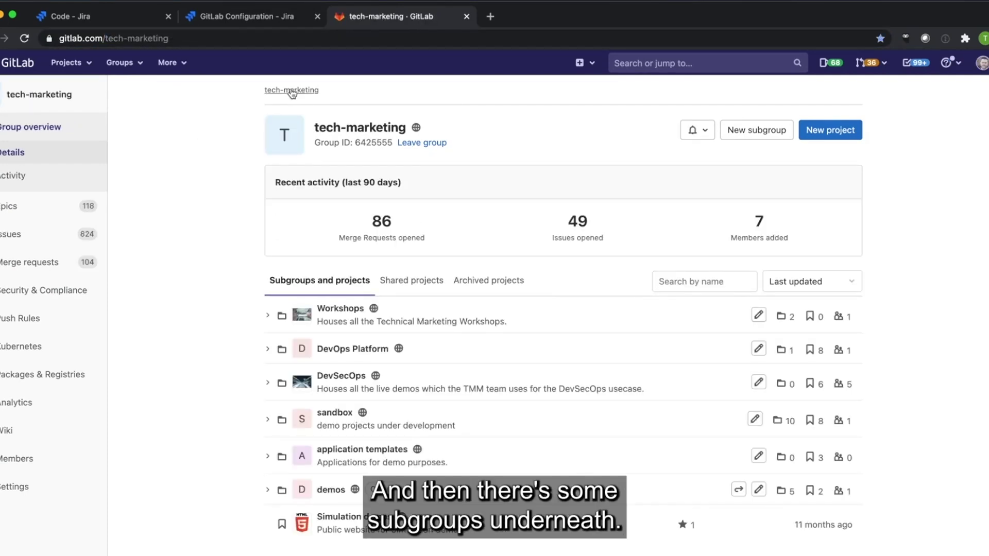
{"action": "key", "text": "super+bracketleft"}
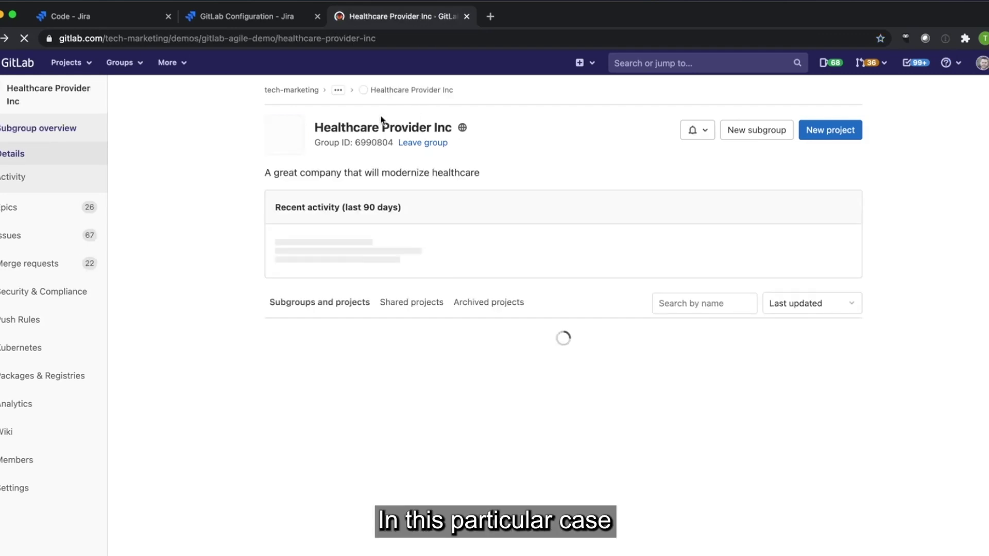
{"action": "left_click", "coordinate": [338, 90]}
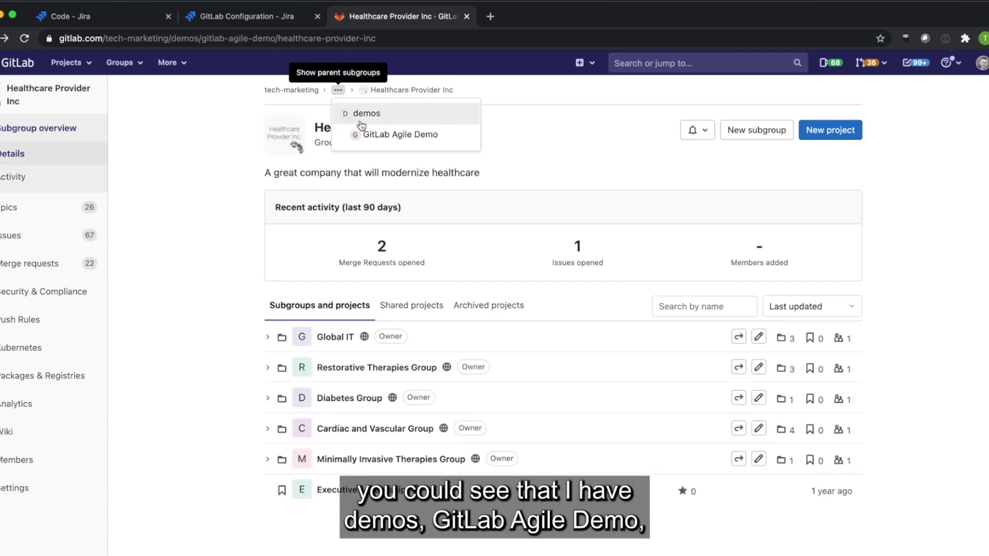
{"action": "left_click", "coordinate": [504, 94]}
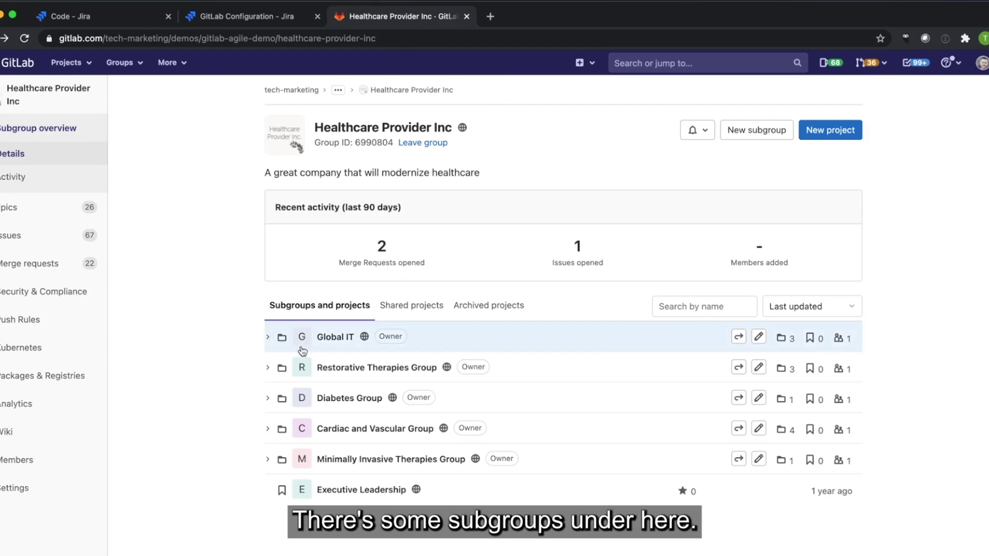
{"action": "left_click", "coordinate": [260, 19]}
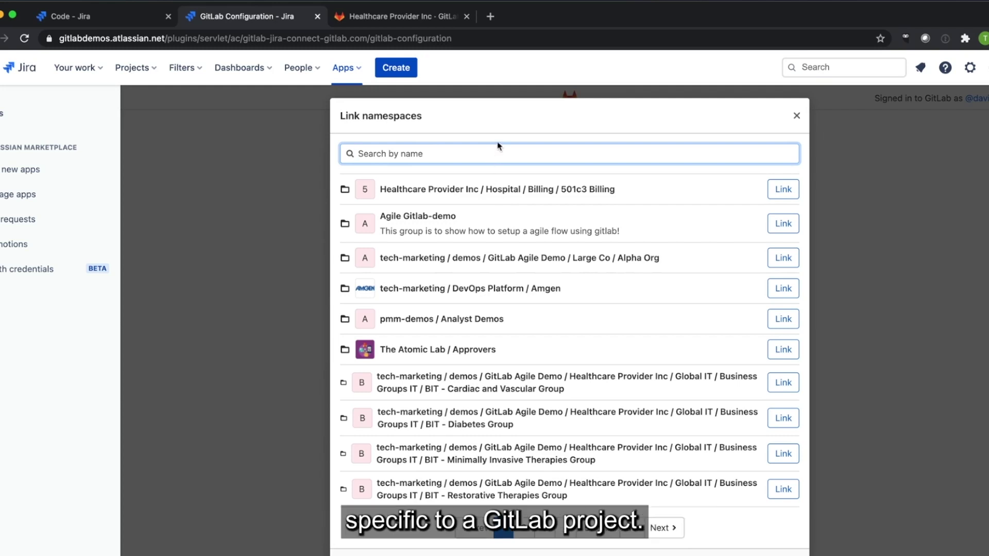
Filter for 'tech-marketing/demos/GitLab Agile Demo', link Healthcare Provider Inc, then go to Your work.
{"action": "type", "text": "tech-marketing/demos/GitLab Agile Demo"}
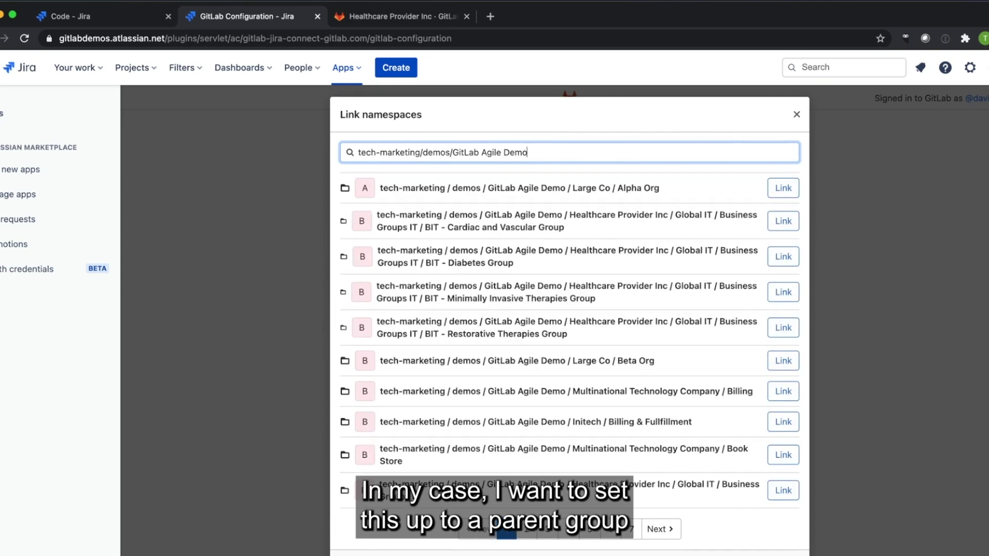
{"action": "left_click", "coordinate": [599, 532]}
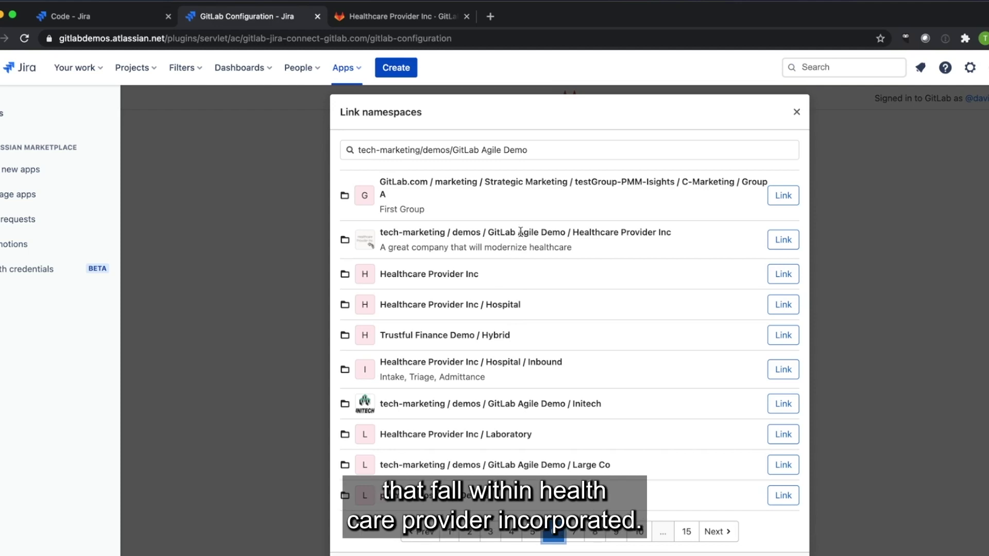
{"action": "left_click", "coordinate": [771, 243]}
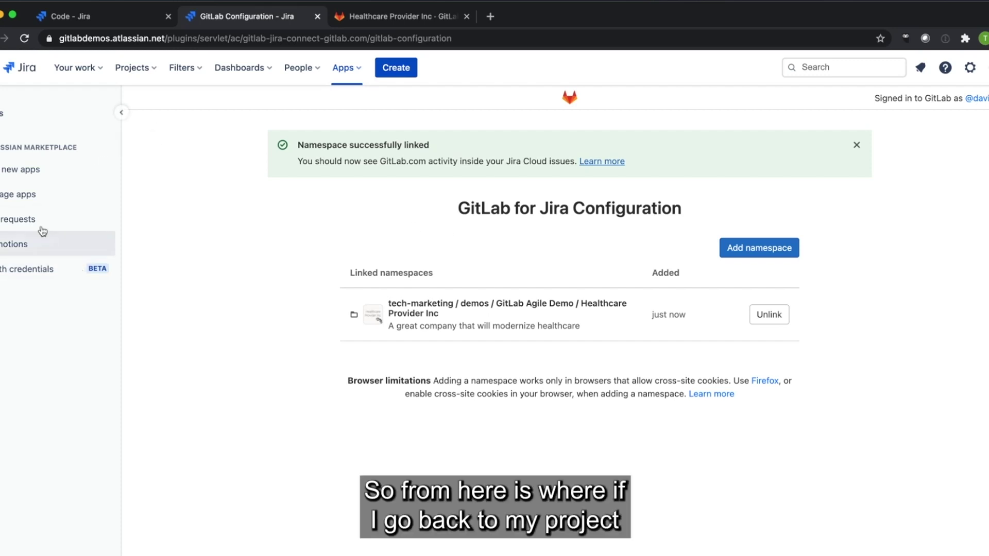
{"action": "left_click", "coordinate": [22, 69]}
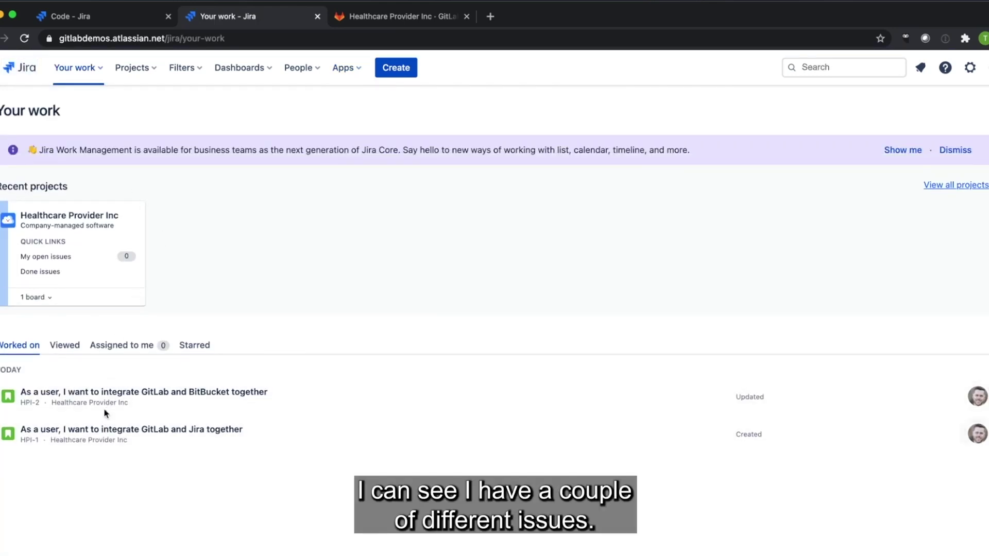
Open HPI-1 'As a user, I want to integrate GitLab and Jira together' from the Worked on list.
{"action": "left_click", "coordinate": [170, 435]}
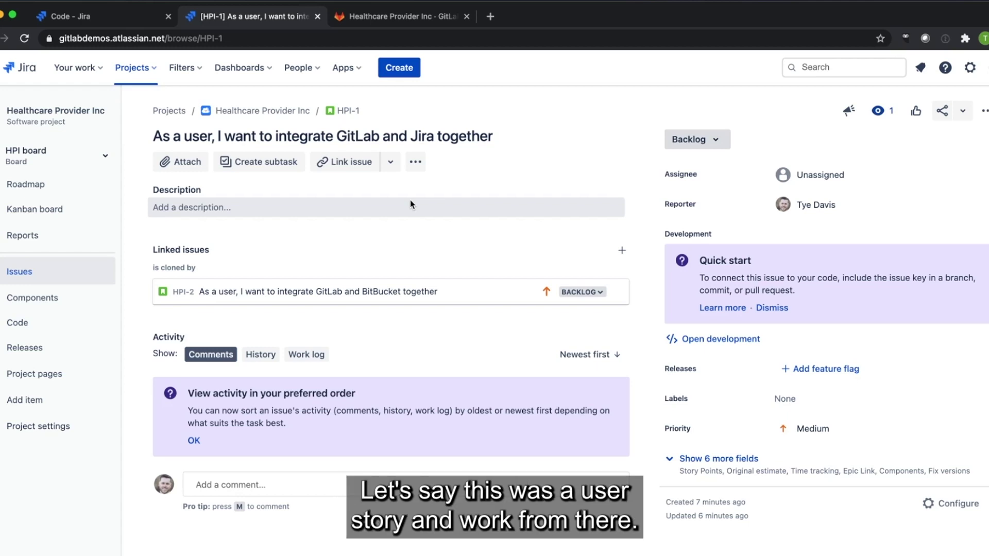
Open server.rb from the backend-engineering repository in GitLab's Web IDE.
{"action": "left_click", "coordinate": [384, 18]}
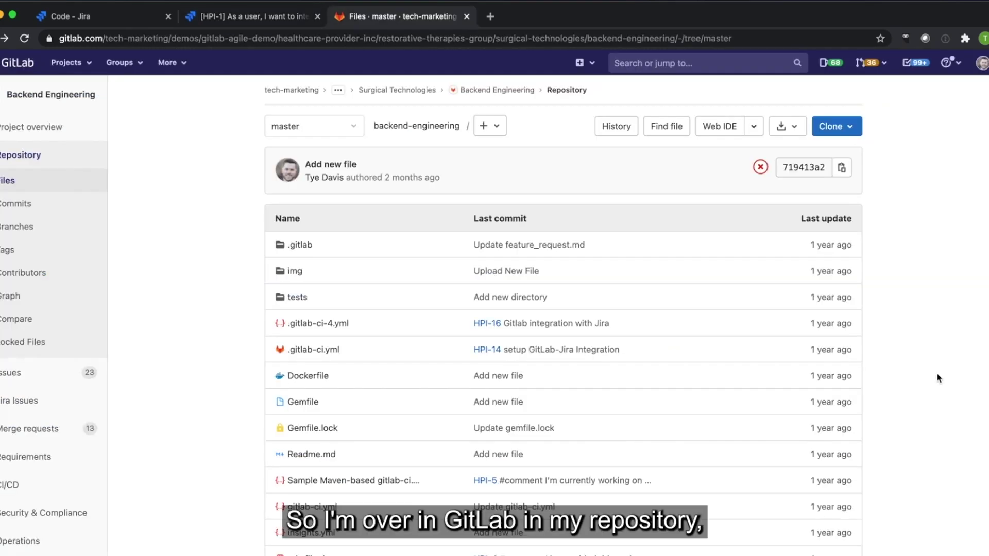
{"action": "scroll", "coordinate": [936, 373], "scroll_direction": "down", "scroll_amount": 5}
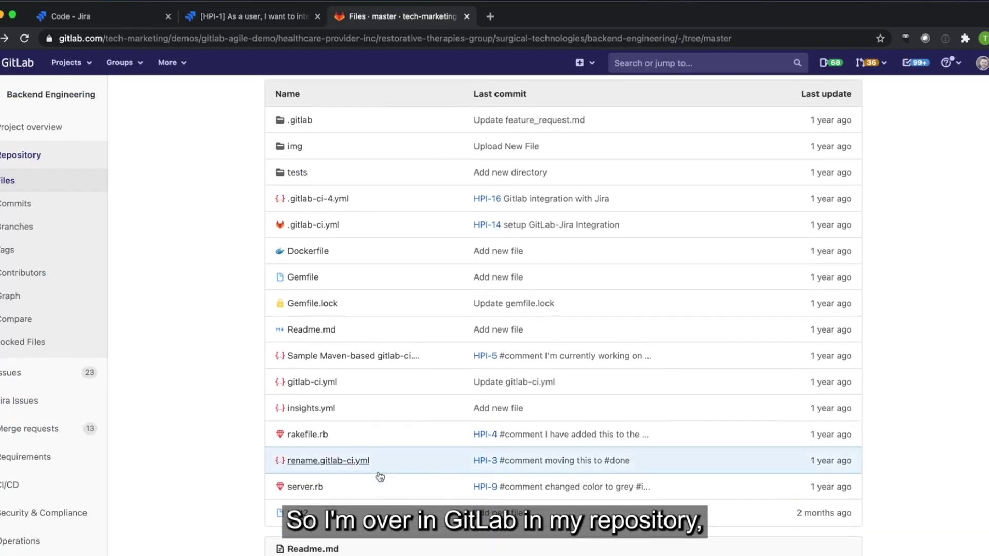
{"action": "left_click", "coordinate": [317, 492]}
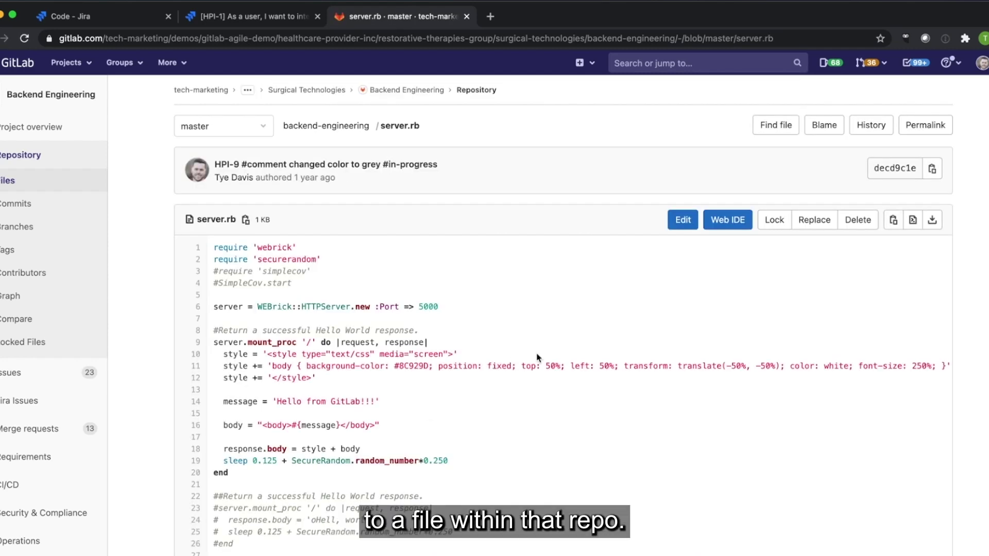
{"action": "left_click", "coordinate": [728, 222]}
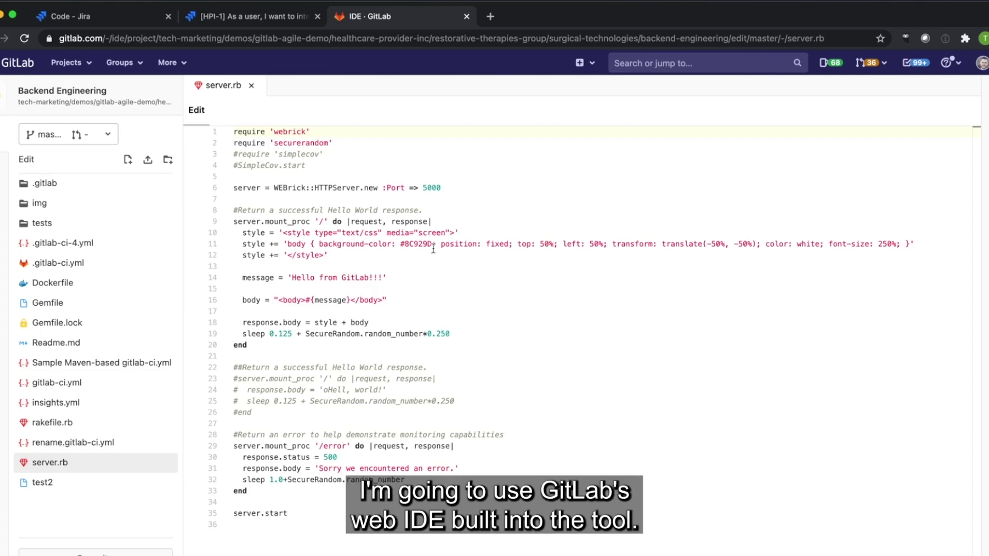
Replace #8C929D with #00000 on line 11 of server.rb and start the commit.
{"action": "left_click_drag", "start_coordinate": [433, 250], "coordinate": [406, 249]}
{"action": "type", "text": "00000"}
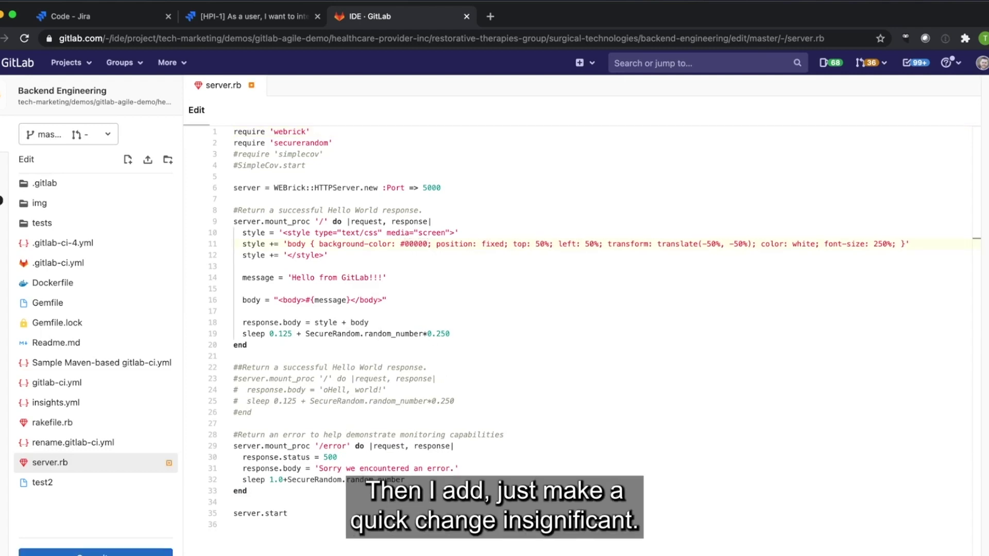
{"action": "left_click", "coordinate": [103, 551]}
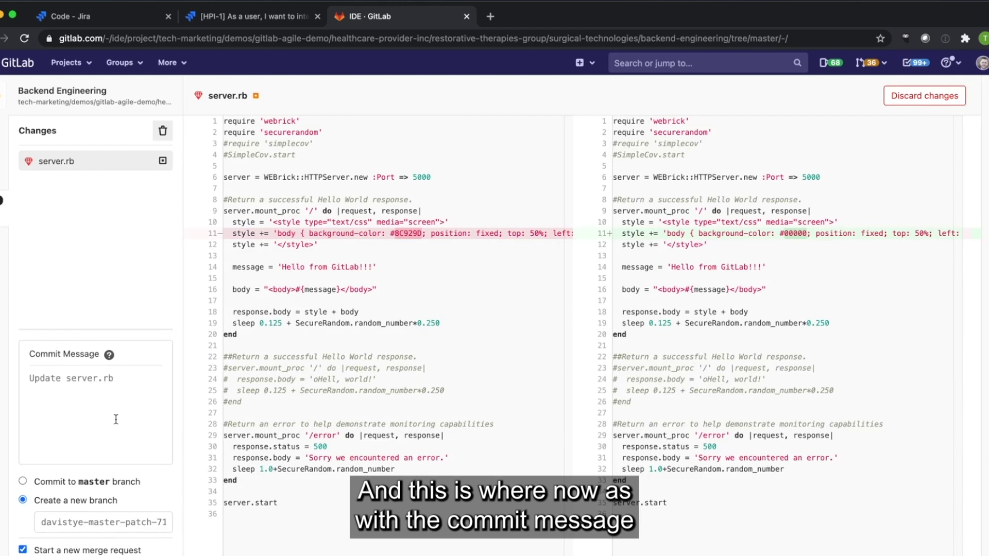
Enter the commit message '#HPI-1 now #in-progress', confirming the issue key against Jira.
{"action": "left_click", "coordinate": [116, 420]}
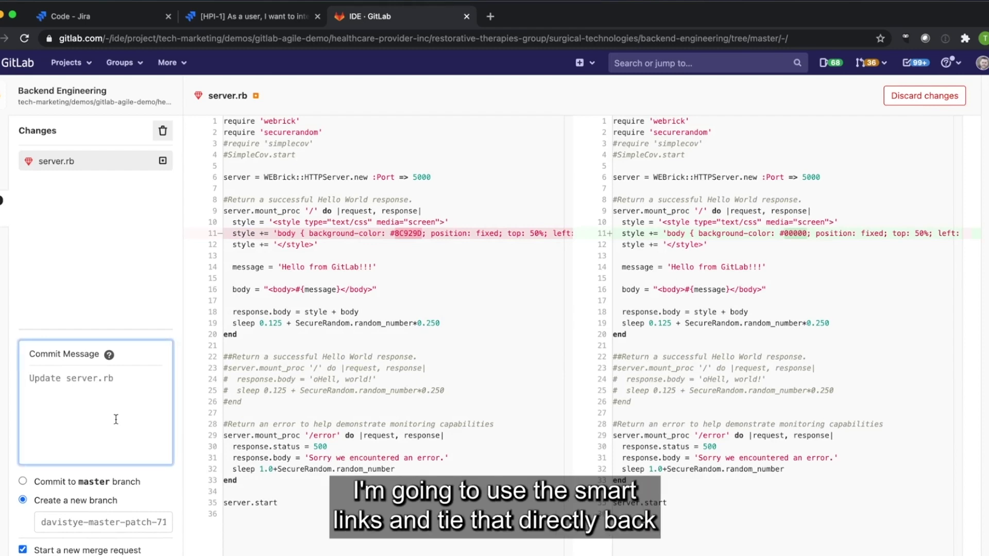
{"action": "left_click", "coordinate": [273, 20]}
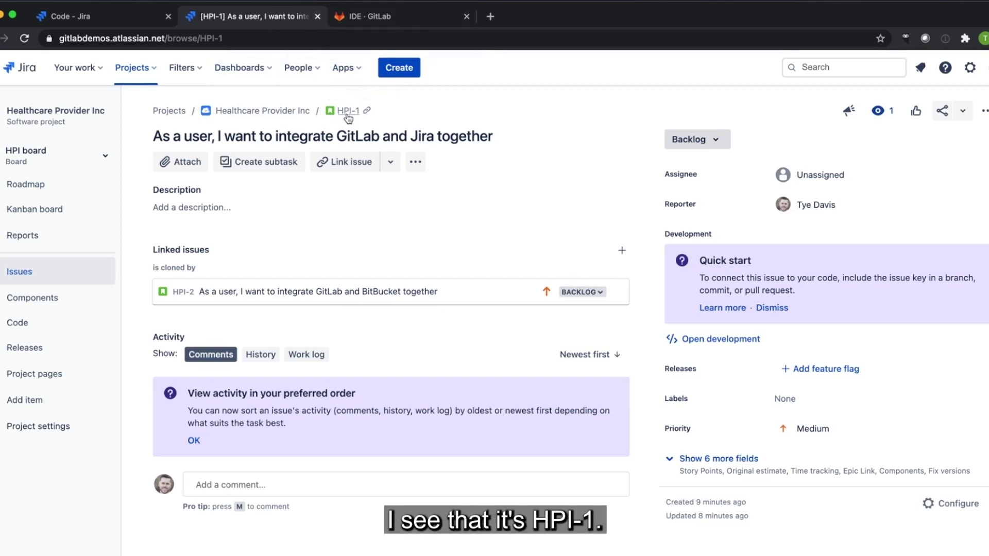
{"action": "left_click", "coordinate": [388, 25]}
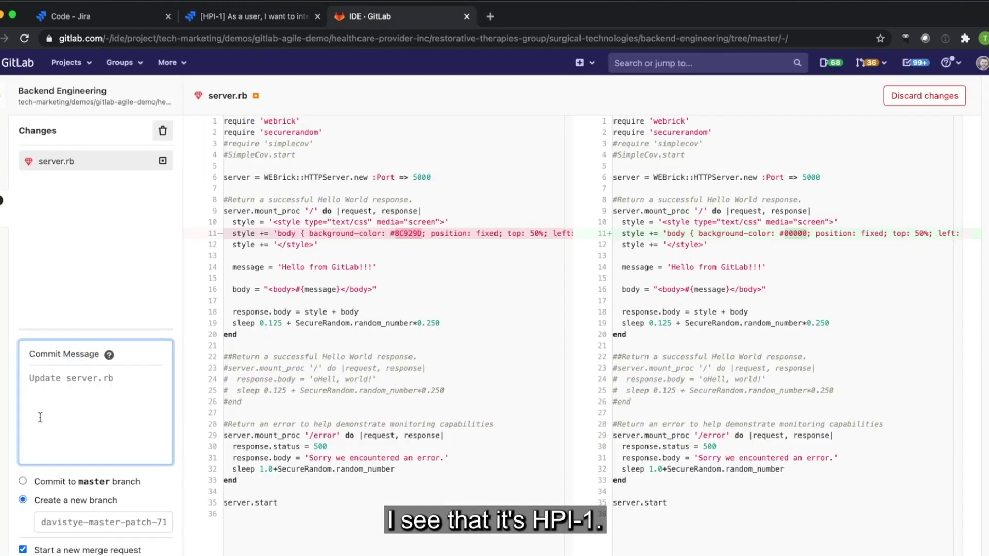
{"action": "type", "text": "HPI-1"}
{"action": "left_click", "coordinate": [30, 379]}
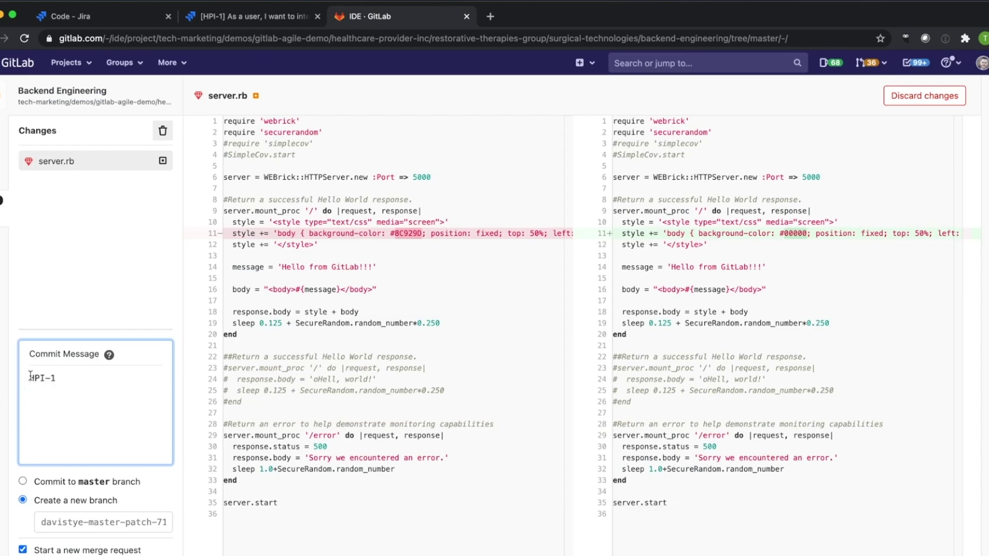
{"action": "type", "text": "#"}
{"action": "left_click", "coordinate": [68, 379]}
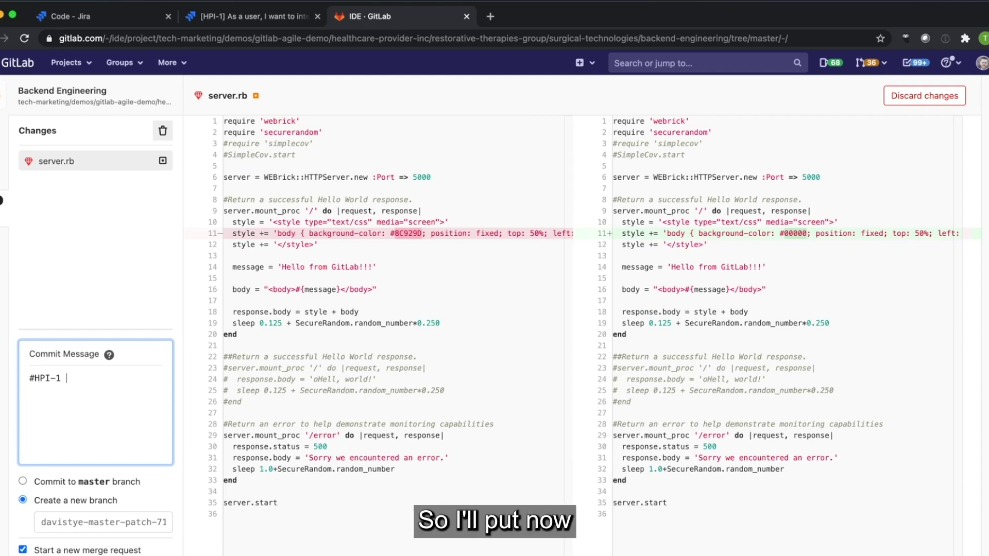
{"action": "type", "text": "now "}
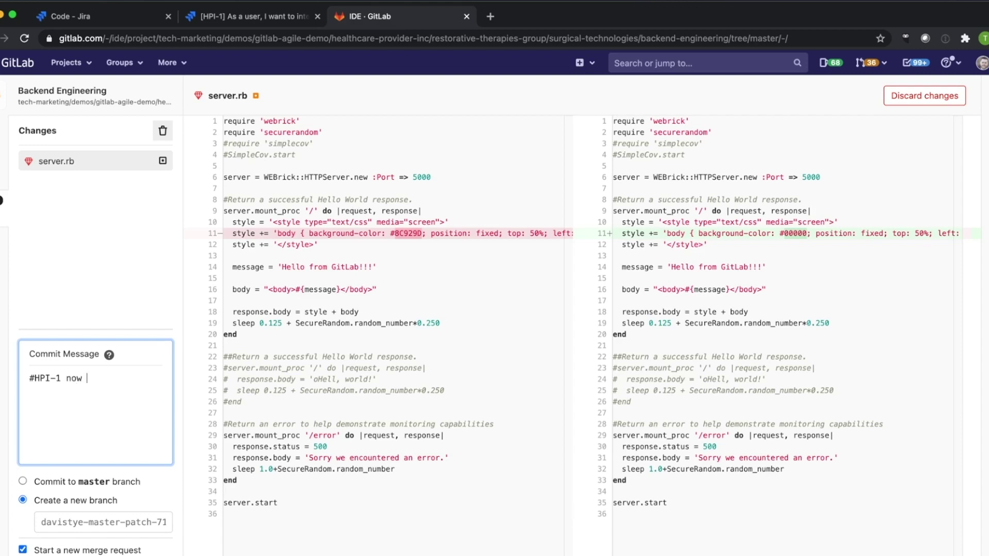
{"action": "type", "text": "#in-progress"}
Check in Jira that HPI-1's status is still Backlog, leaving it unchanged, then return to GitLab.
{"action": "left_click", "coordinate": [243, 20]}
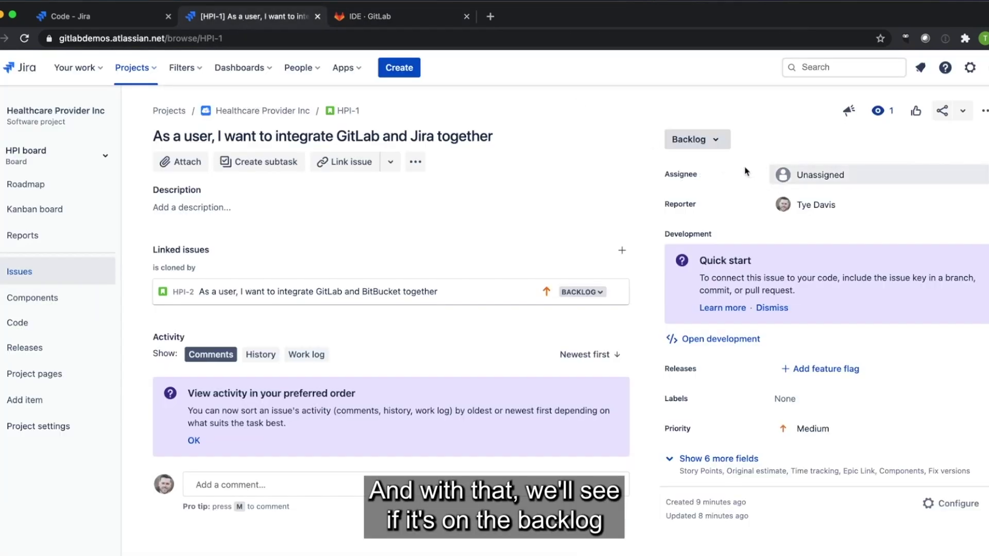
{"action": "left_click", "coordinate": [716, 140]}
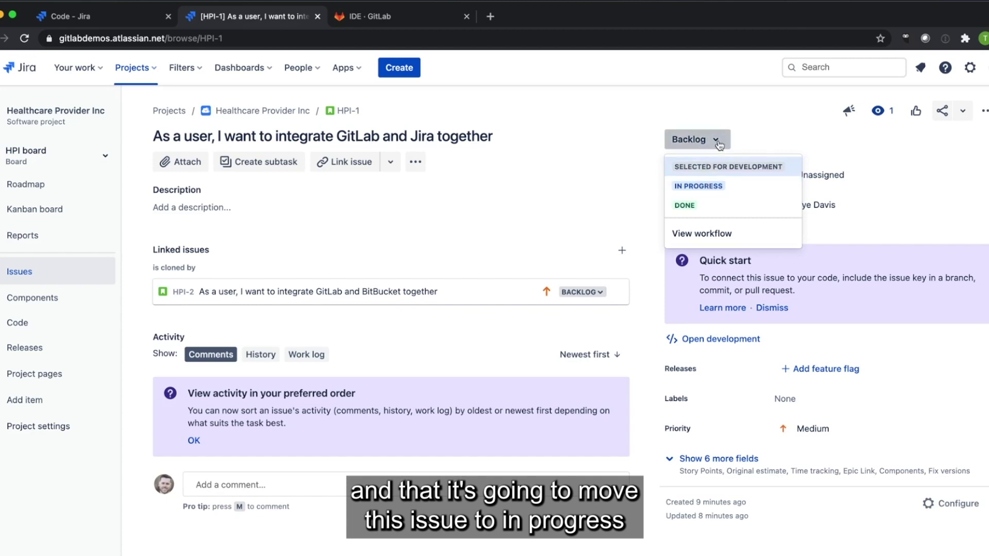
{"action": "left_click", "coordinate": [696, 140]}
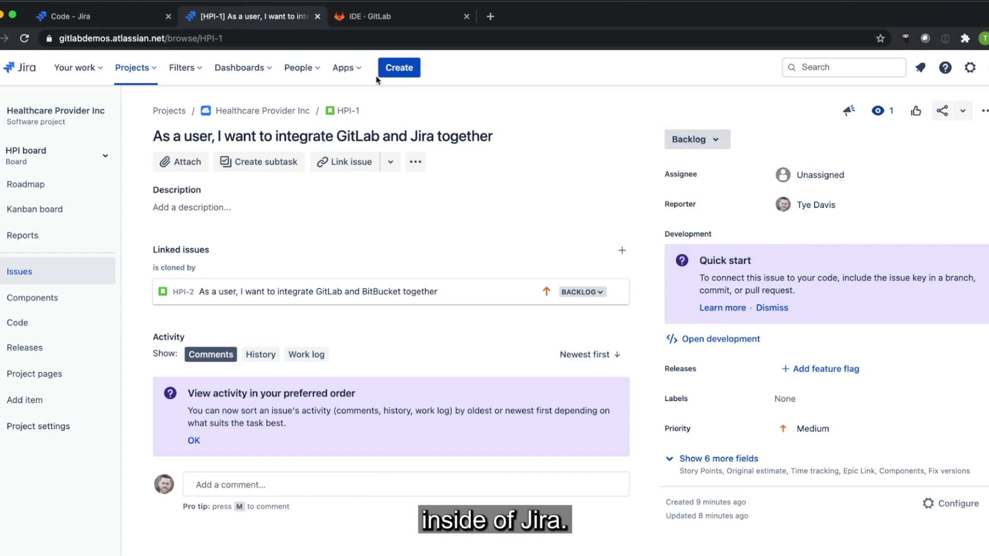
{"action": "left_click", "coordinate": [370, 14]}
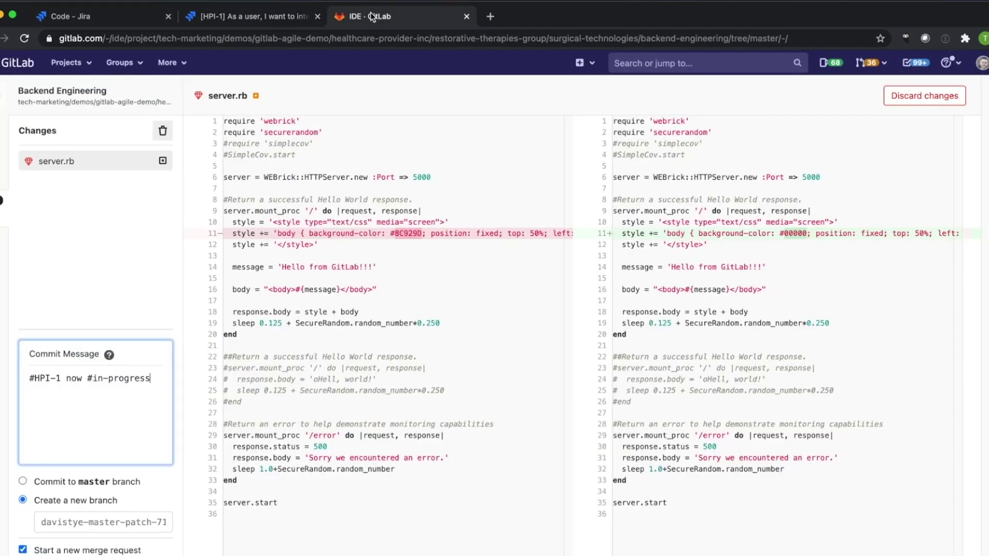
Name the new commit branch '#hpi-1-jira-gitlab' and check the HPI-1 key in the message.
{"action": "left_click", "coordinate": [86, 516]}
{"action": "type", "text": "#hpi-"}
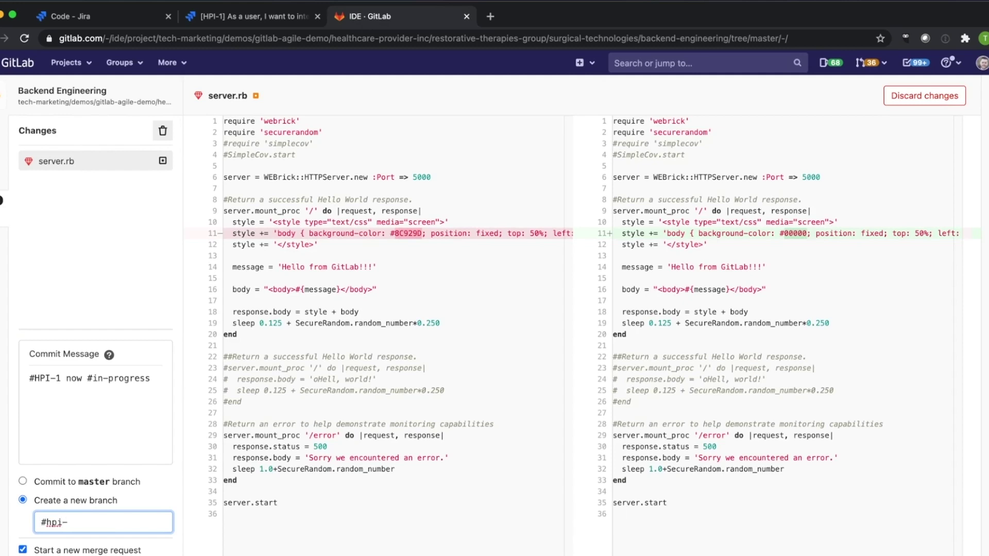
{"action": "type", "text": "i-1-jira-gitlab"}
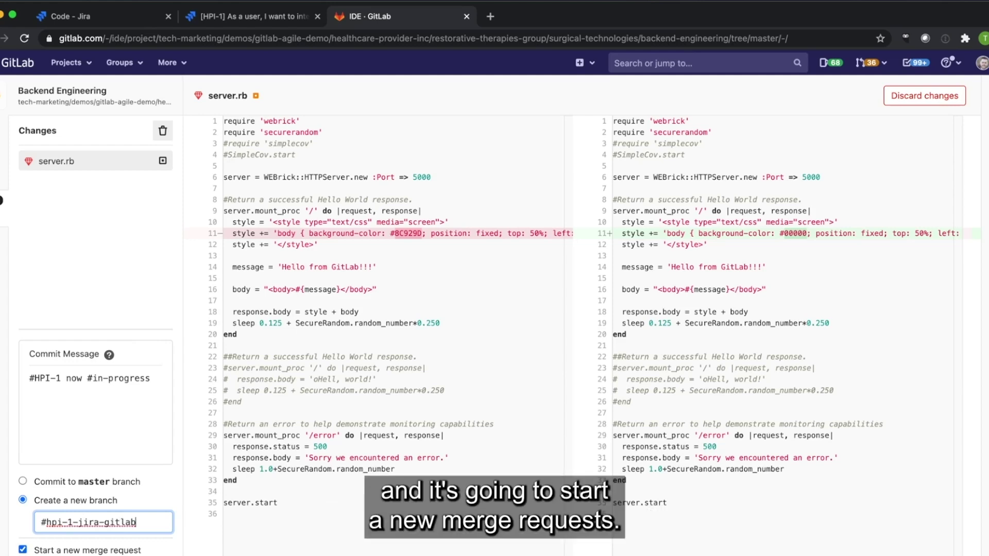
{"action": "left_click_drag", "start_coordinate": [61, 379], "coordinate": [29, 380]}
Commit the change and append 'this is something we need done' to the merge request title.
{"action": "left_click", "coordinate": [325, 361]}
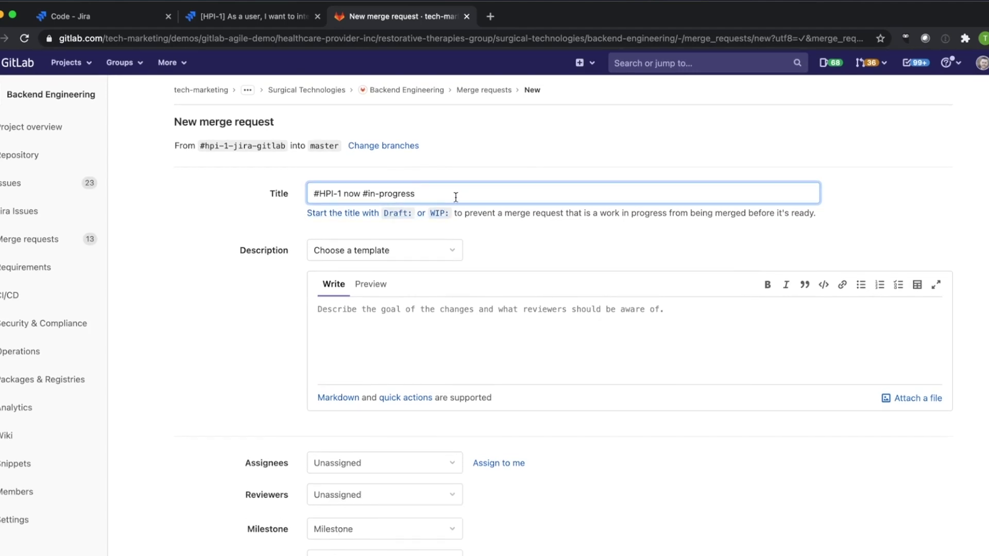
{"action": "type", "text": "this is something we need donen"}
{"action": "scroll", "coordinate": [502, 288], "scroll_direction": "down", "scroll_amount": 5}
{"action": "scroll", "coordinate": [502, 288], "scroll_direction": "up", "scroll_amount": 5}
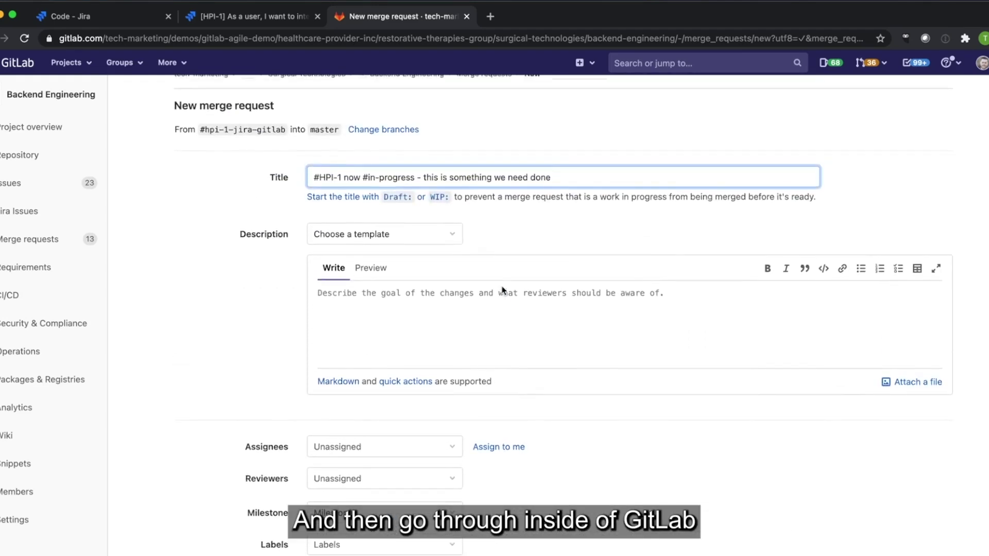
{"action": "scroll", "coordinate": [501, 286], "scroll_direction": "down", "scroll_amount": 3}
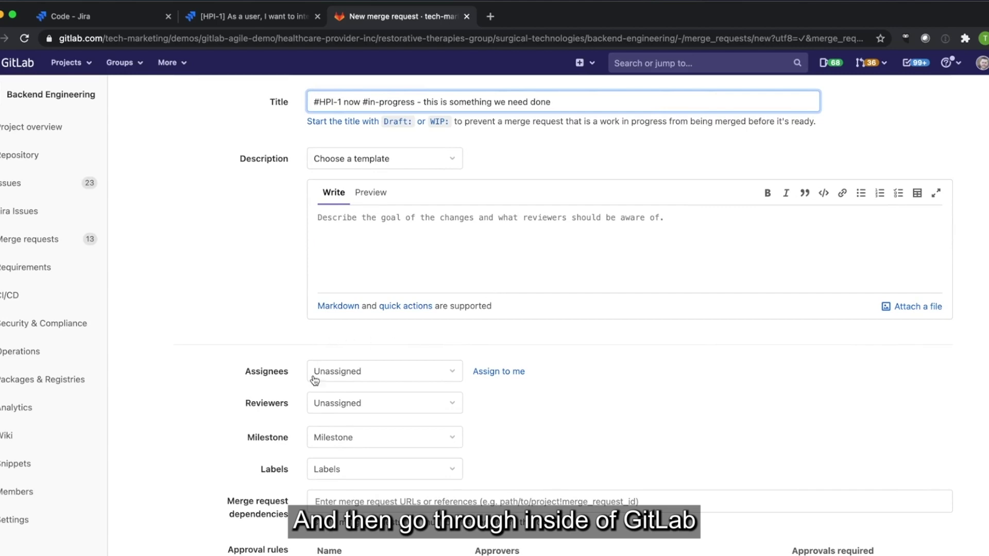
Assign the merge request to yourself and create it.
{"action": "left_click", "coordinate": [513, 374]}
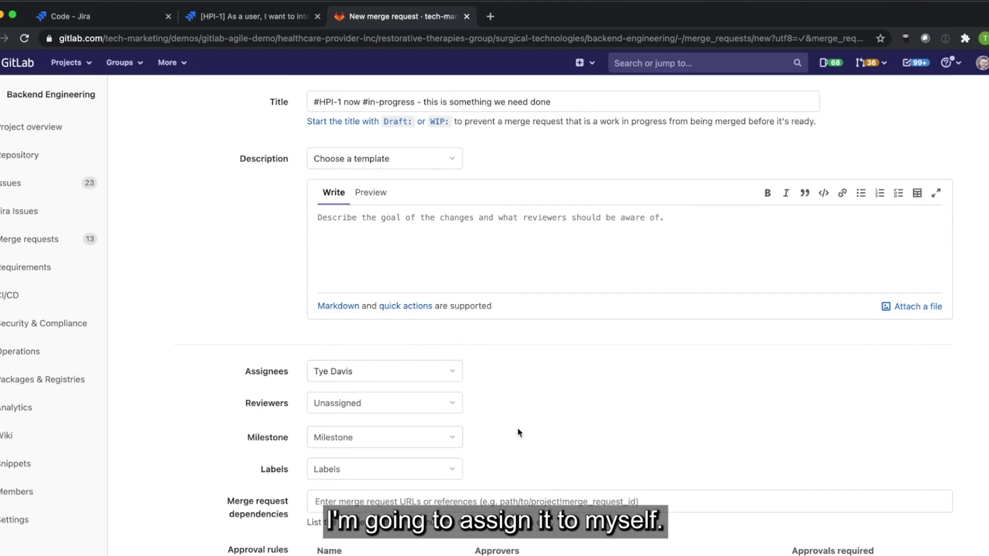
{"action": "scroll", "coordinate": [519, 442], "scroll_direction": "down", "scroll_amount": 1}
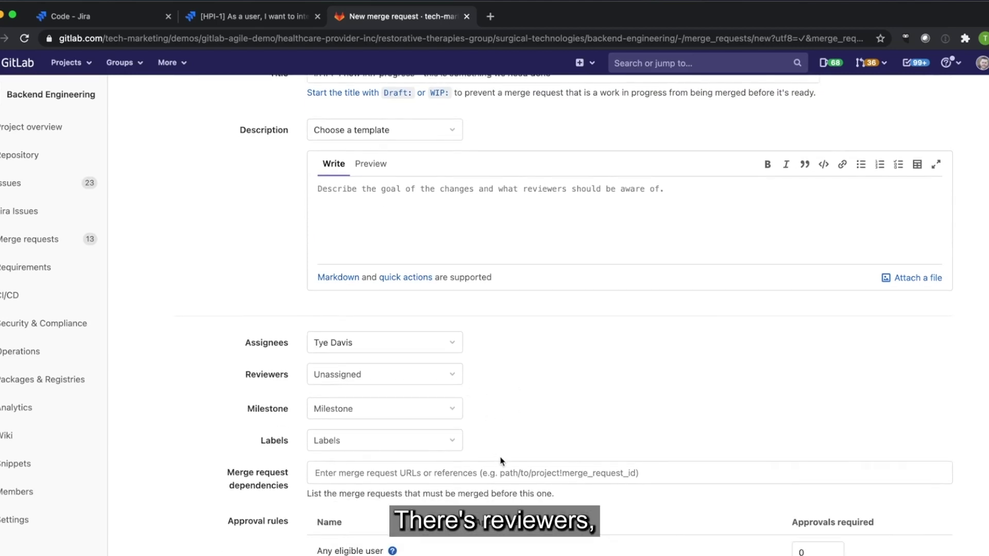
{"action": "scroll", "coordinate": [503, 449], "scroll_direction": "down", "scroll_amount": 1}
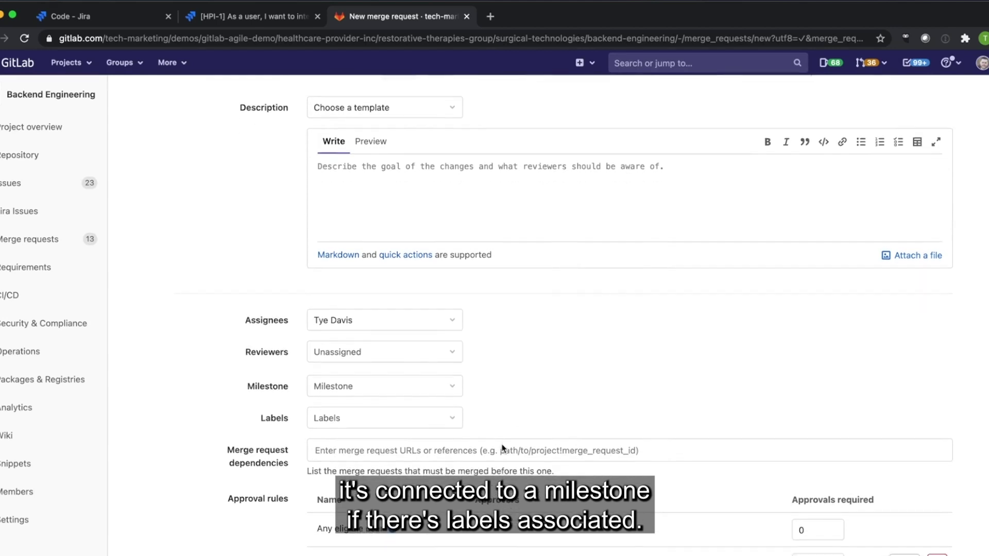
{"action": "scroll", "coordinate": [502, 449], "scroll_direction": "down", "scroll_amount": 4}
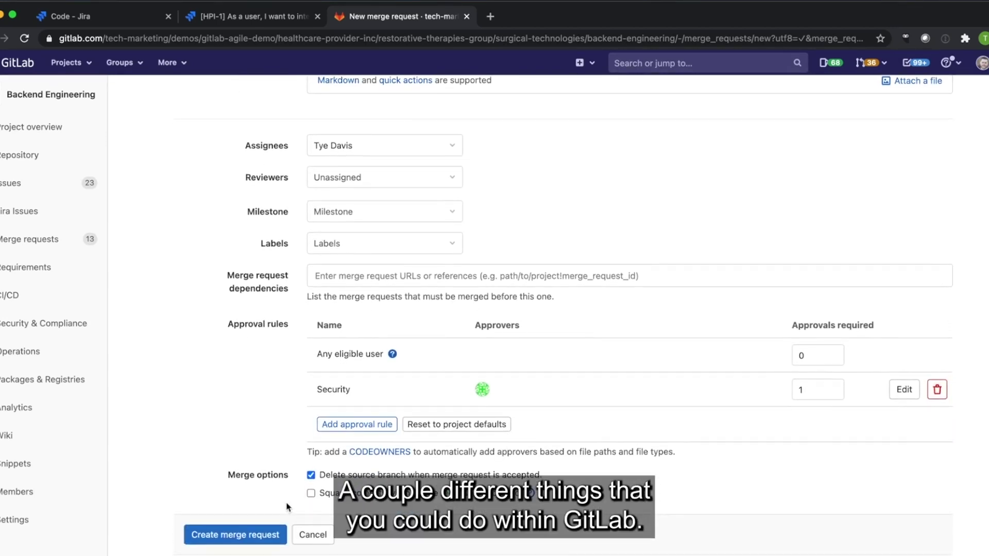
{"action": "left_click", "coordinate": [234, 535]}
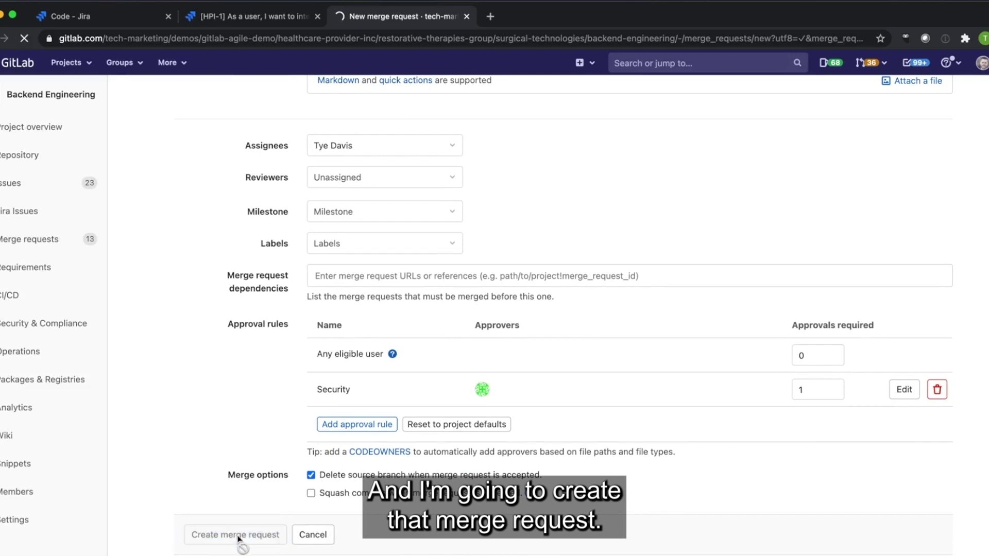
Reload HPI-1 in Jira to show its In Progress status and reveal the remaining fields.
{"action": "left_click", "coordinate": [240, 20]}
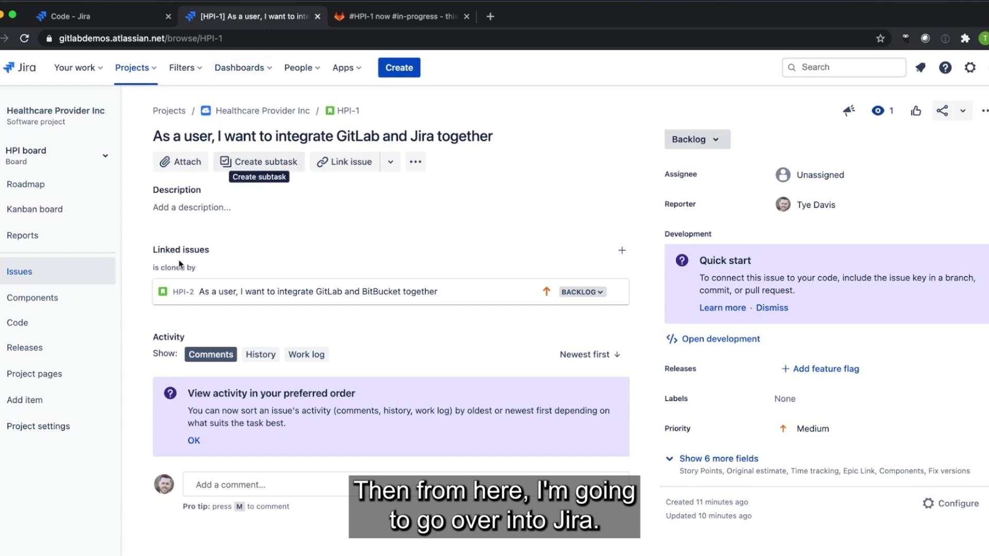
{"action": "left_click", "coordinate": [24, 38]}
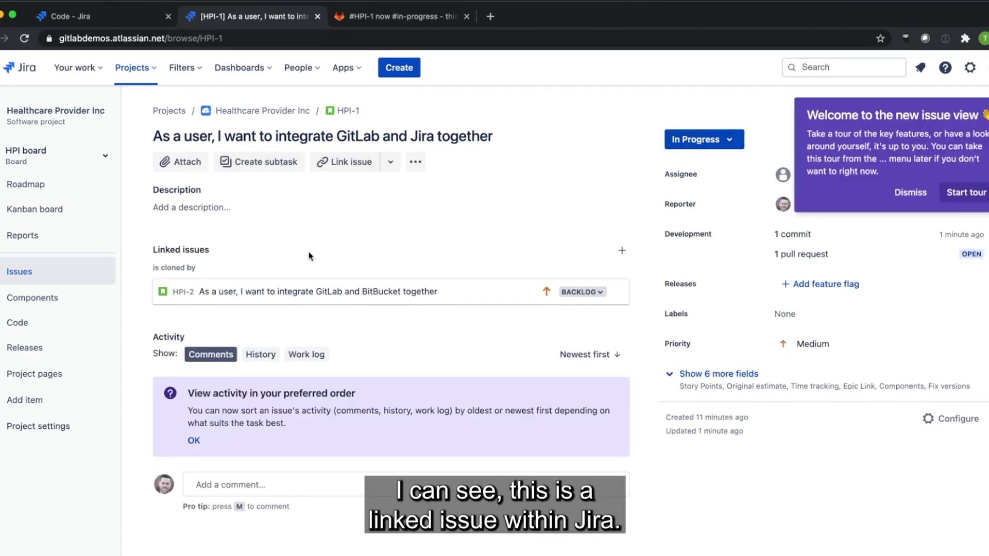
{"action": "left_click", "coordinate": [674, 373]}
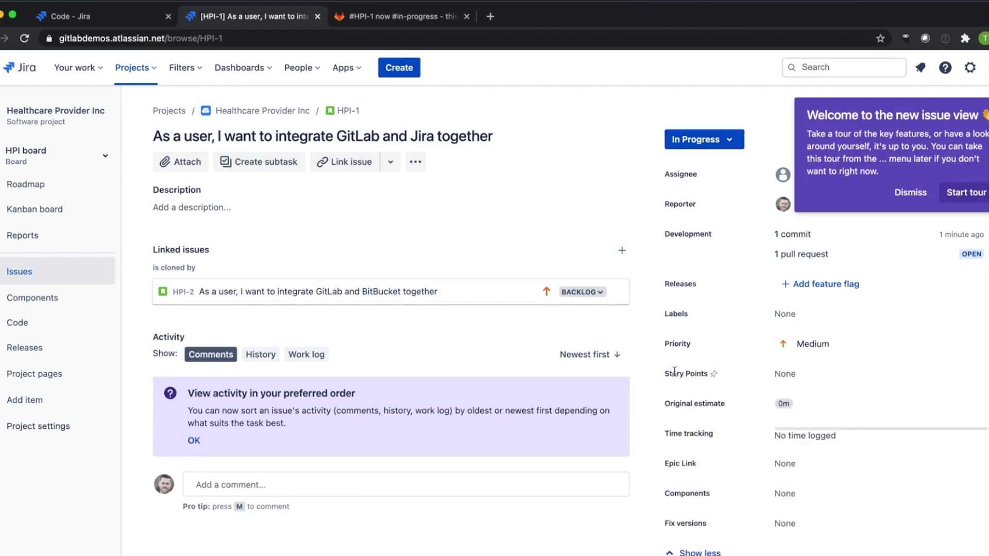
Open HPI-1's linked commit e8109d9c in GitLab, then close it.
{"action": "left_click", "coordinate": [799, 234]}
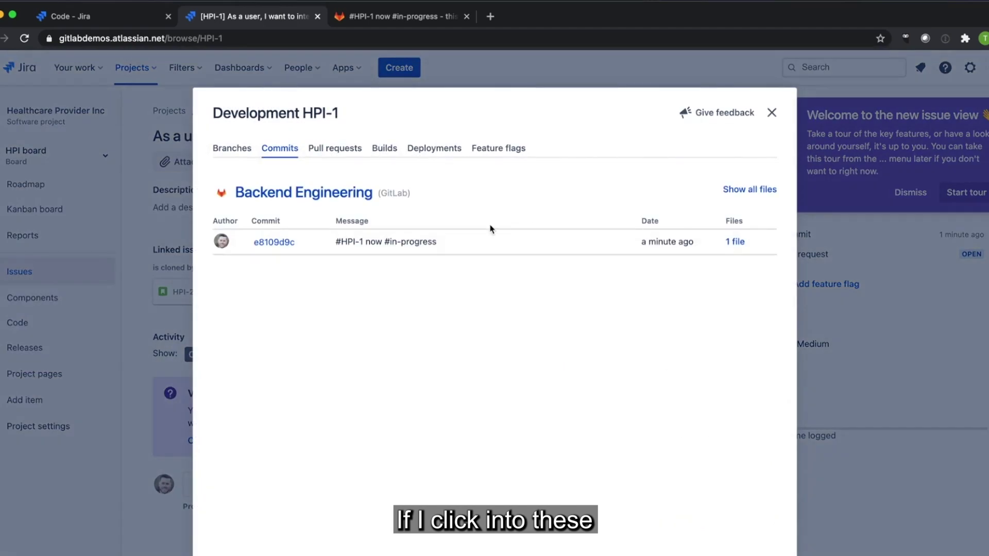
{"action": "left_click", "coordinate": [277, 242]}
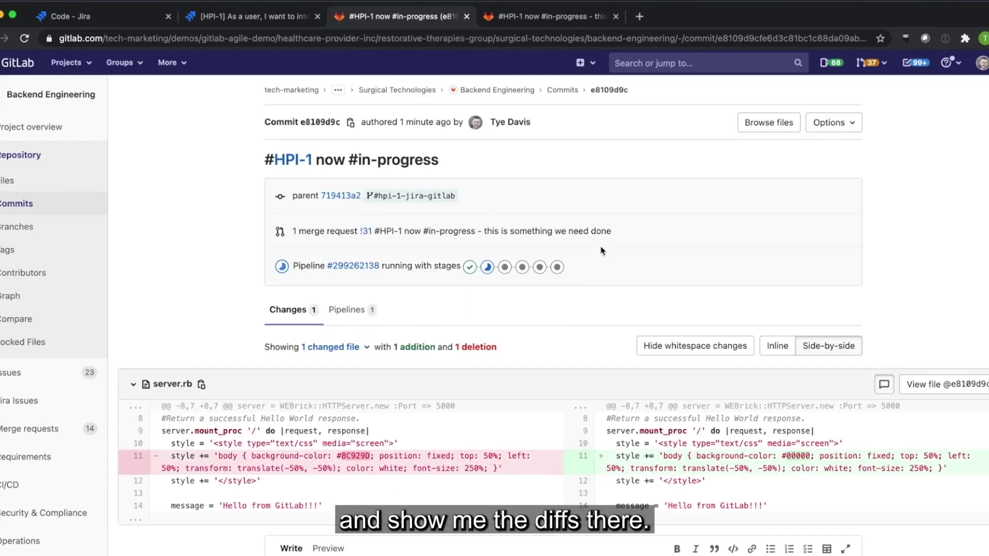
{"action": "left_click", "coordinate": [466, 16]}
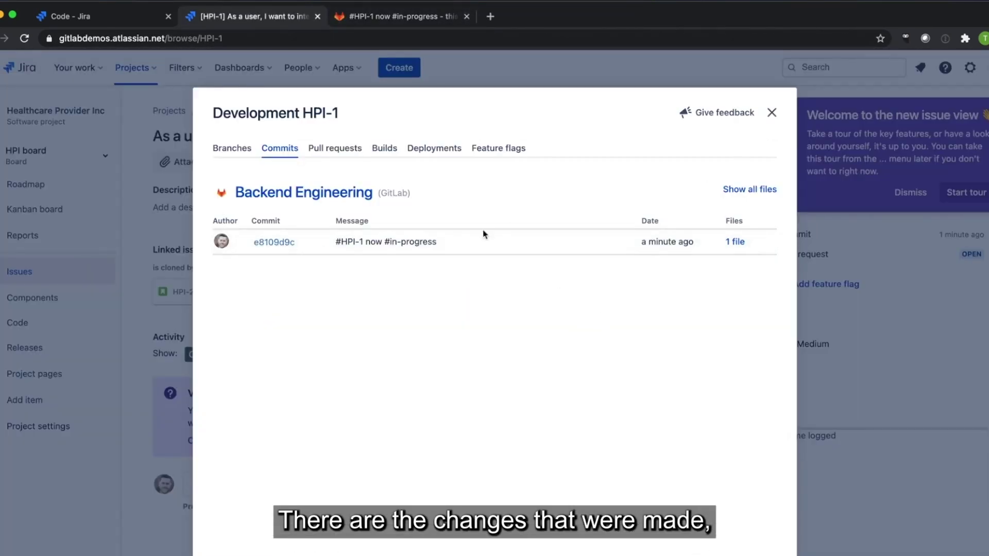
Review HPI-1's linked branches, pull request and deployments, then close the development details.
{"action": "left_click", "coordinate": [245, 148]}
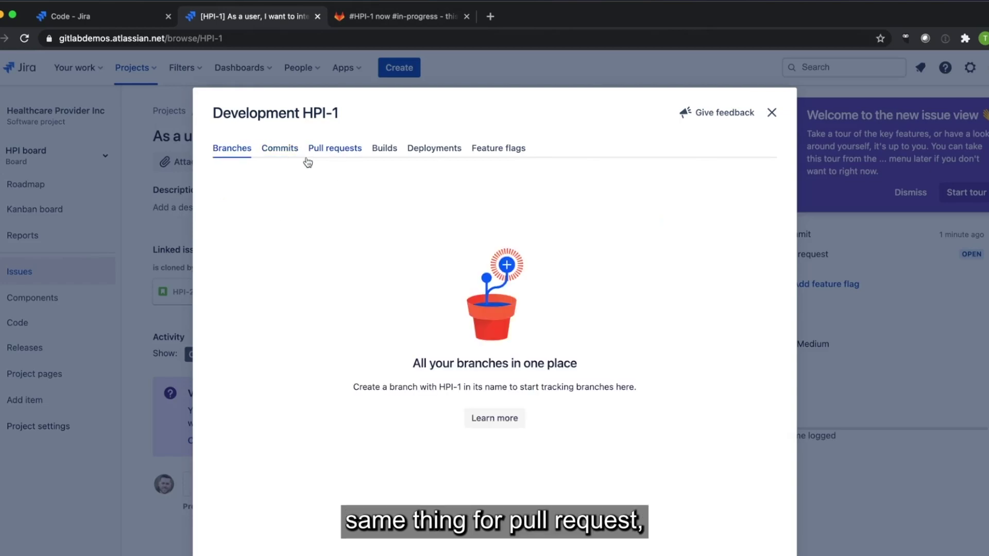
{"action": "left_click", "coordinate": [327, 149]}
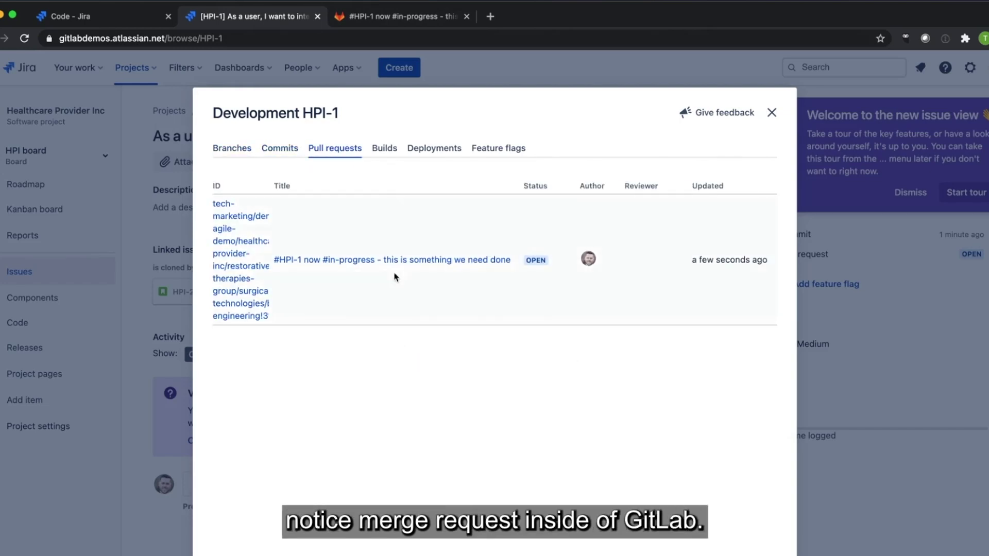
{"action": "left_click", "coordinate": [443, 150]}
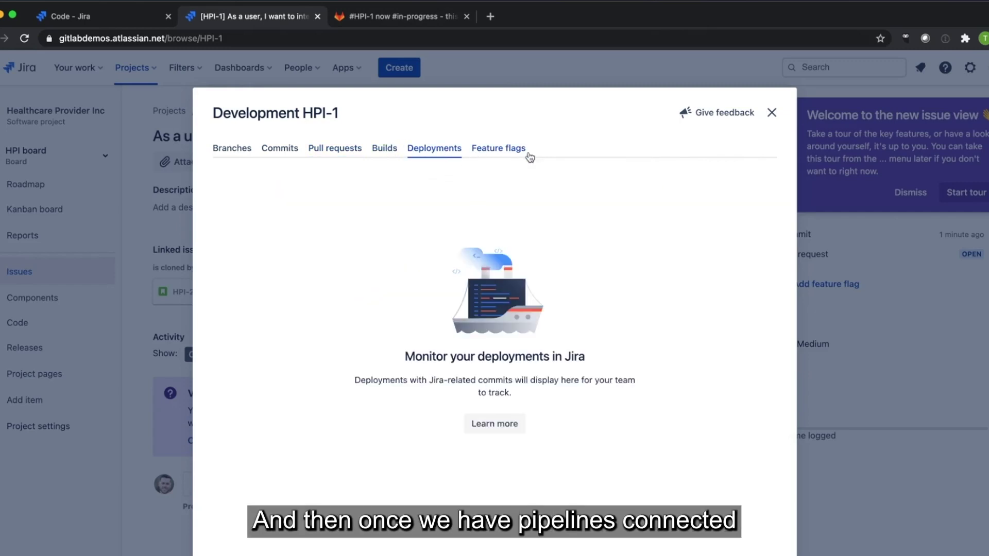
{"action": "left_click", "coordinate": [770, 114]}
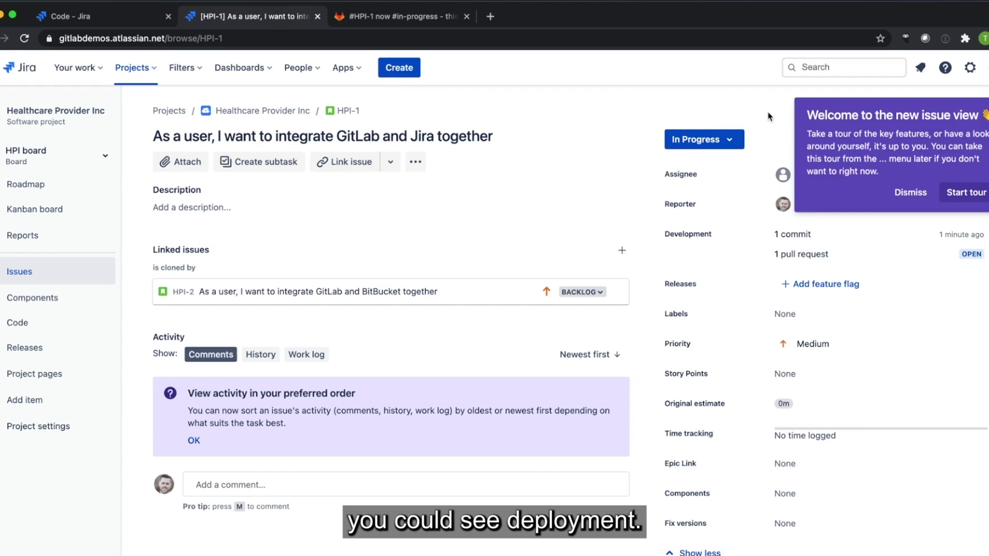
Open the project's Code page listing linked GitLab repositories such as Backend Engineering and QA.
{"action": "left_click", "coordinate": [28, 323]}
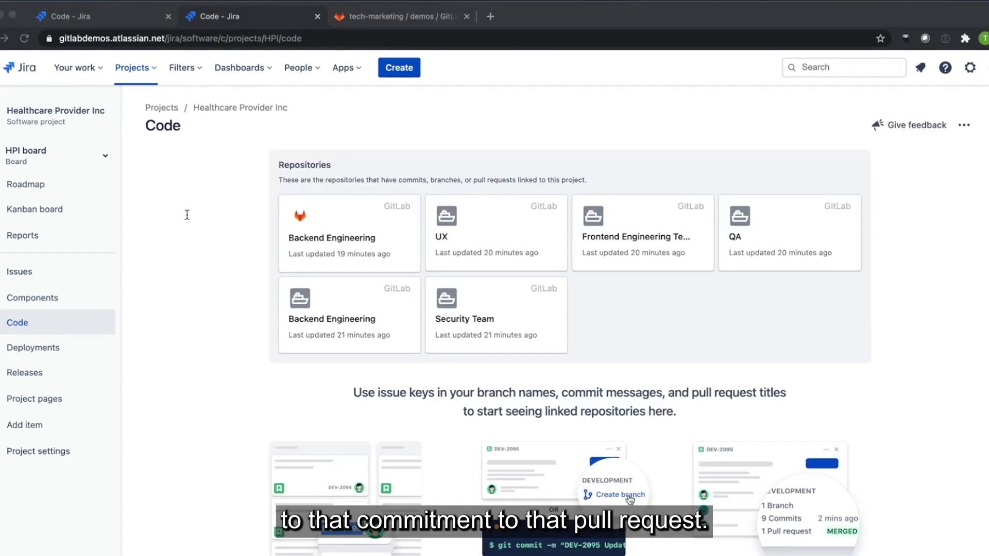